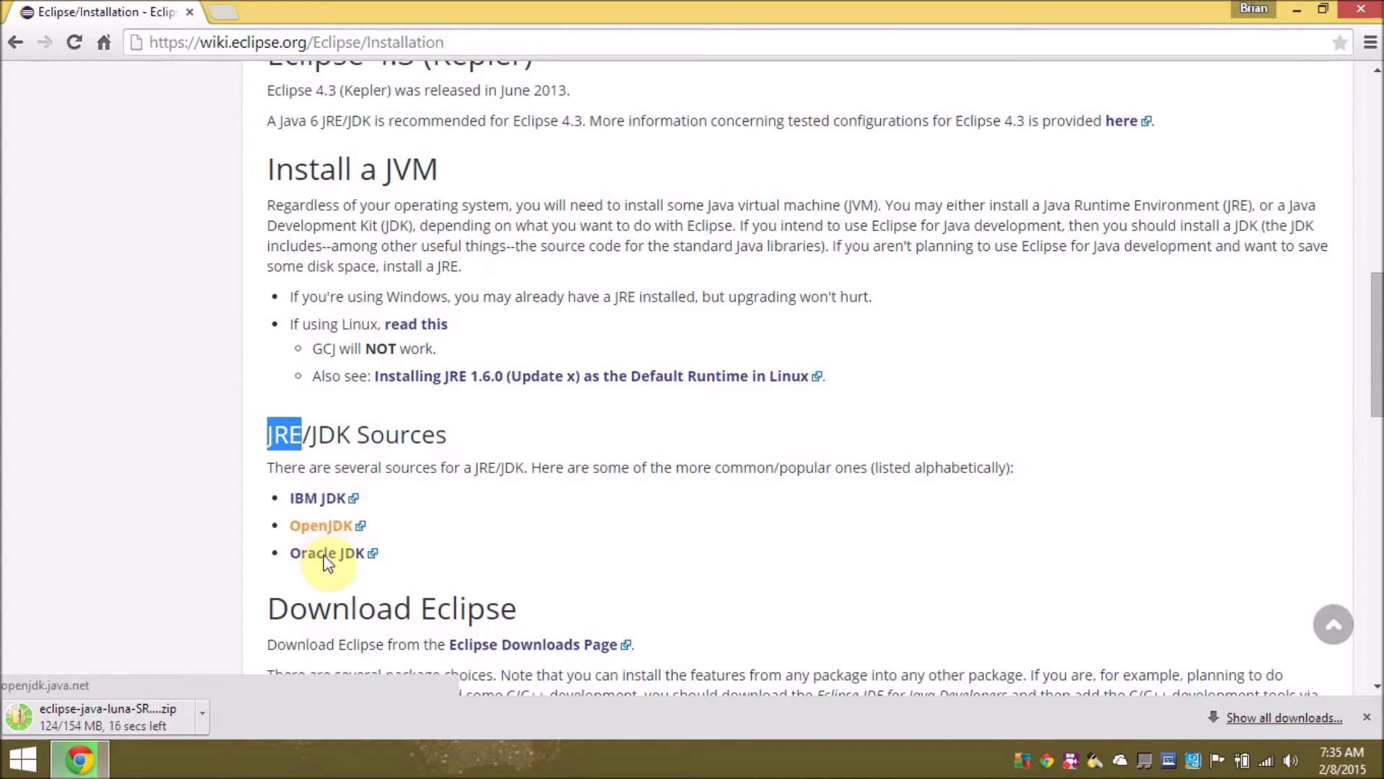
- Search the web for "jdk 8" and open Oracle's Java SE Development Kit 8 Downloads page from the results
{"action": "left_click", "coordinate": [408, 43]}
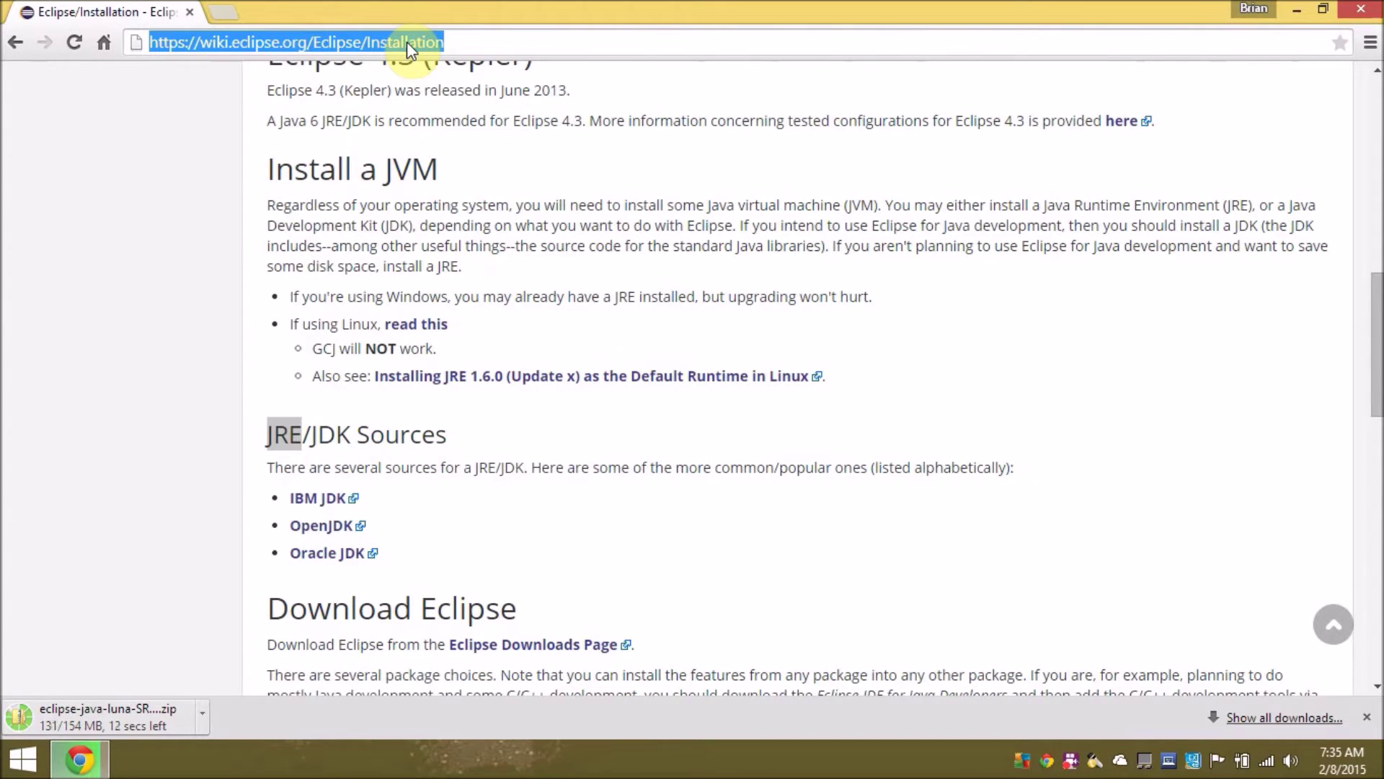
{"action": "type", "text": "jdk 8"}
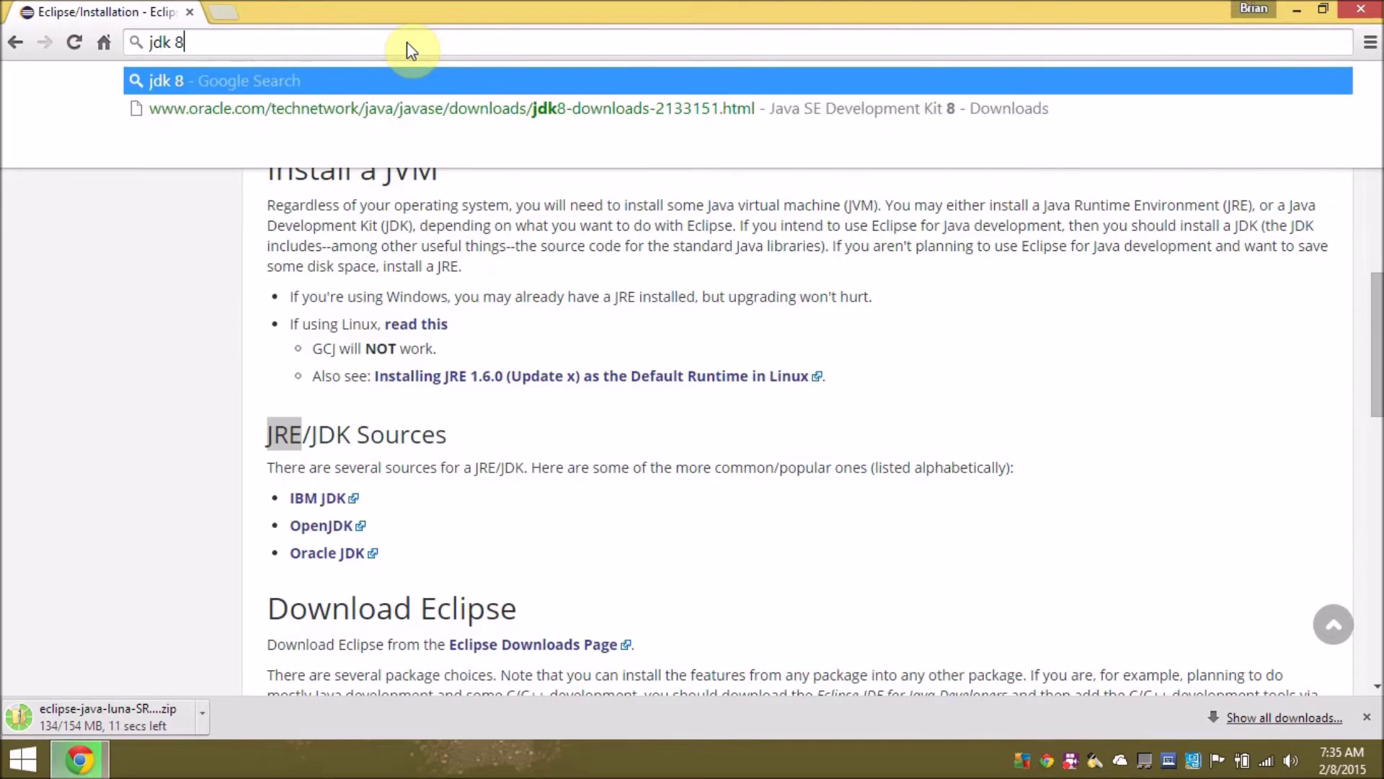
{"action": "key", "text": "Return"}
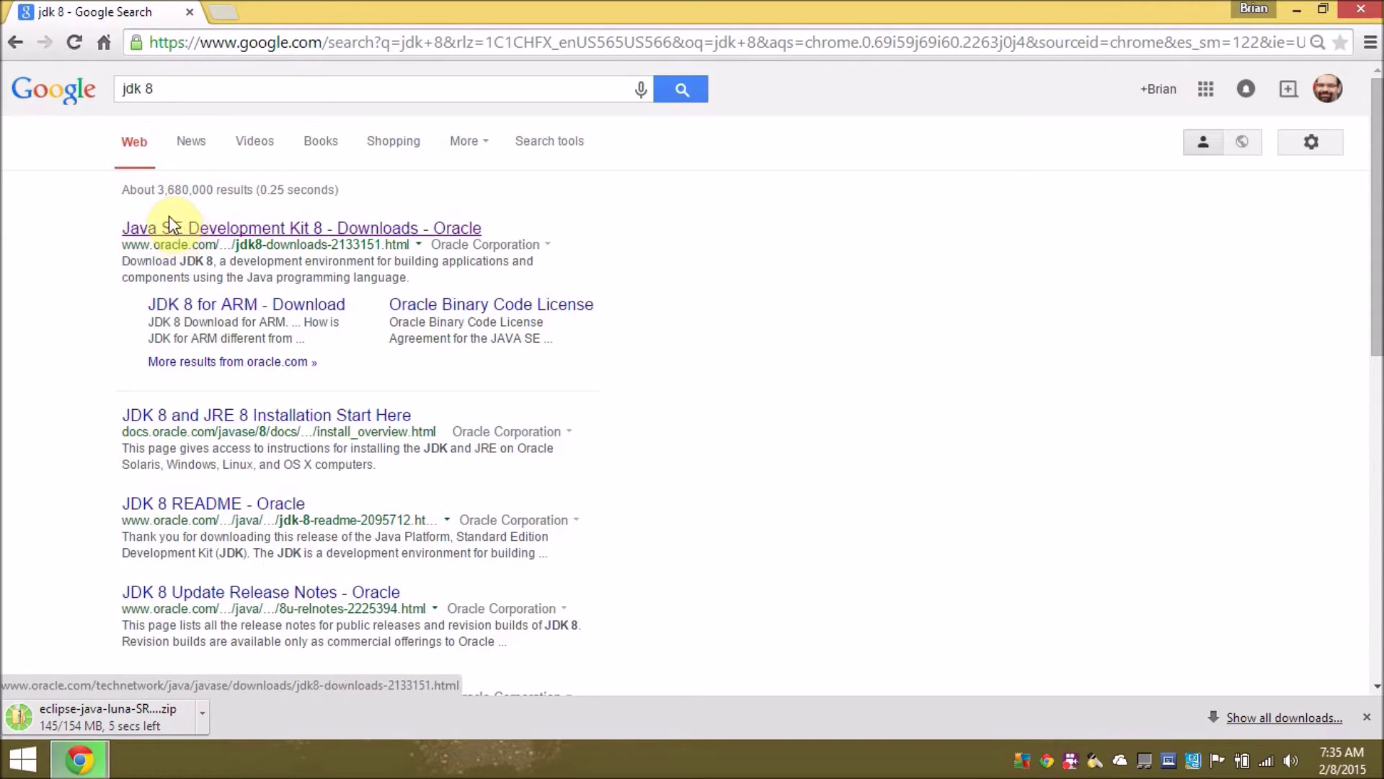
{"action": "left_click", "coordinate": [305, 235]}
{"action": "left_click", "coordinate": [305, 235]}
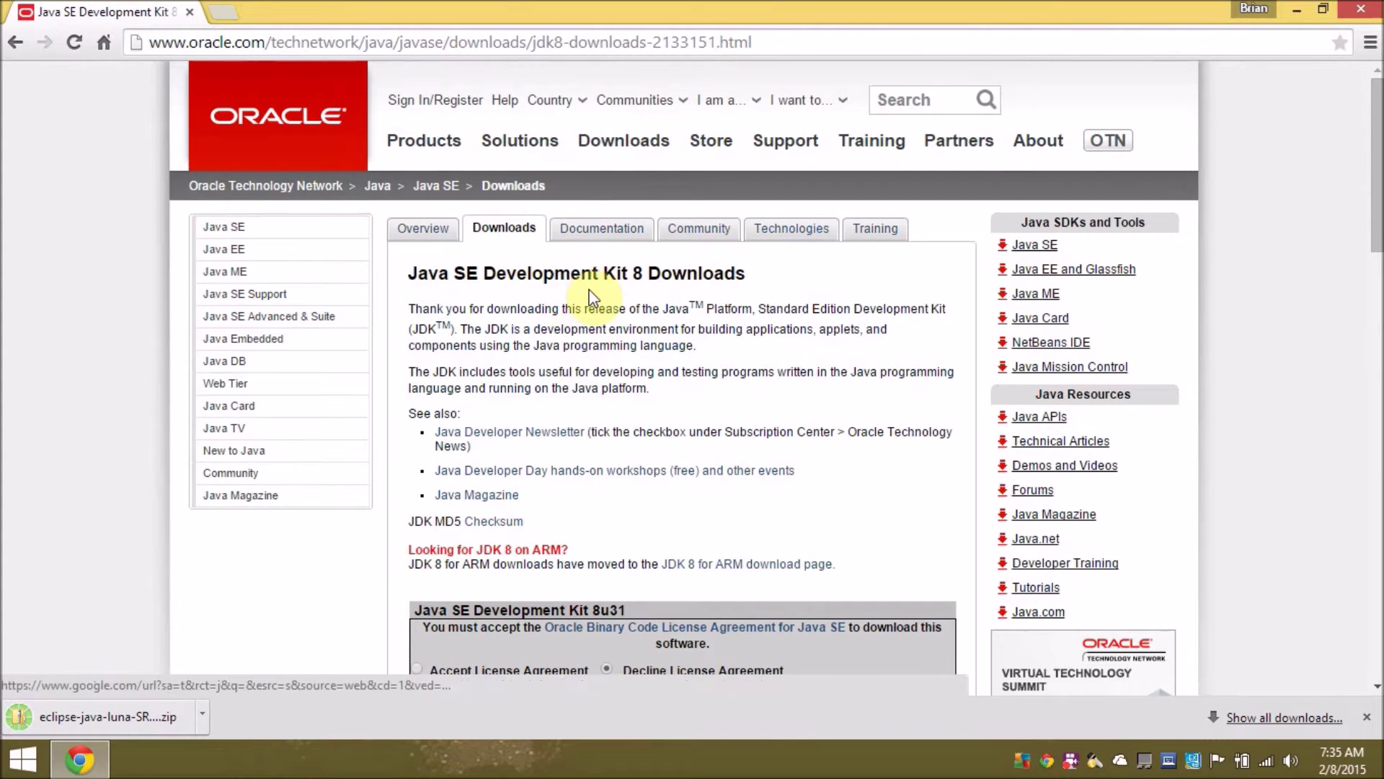
- Accept the Java SE Development Kit 8u31 license agreement and save the Windows x64 installer, jdk-8u31-windows-x64.exe, in Downloads
{"action": "scroll", "coordinate": [825, 311], "scroll_direction": "down", "scroll_amount": 1}
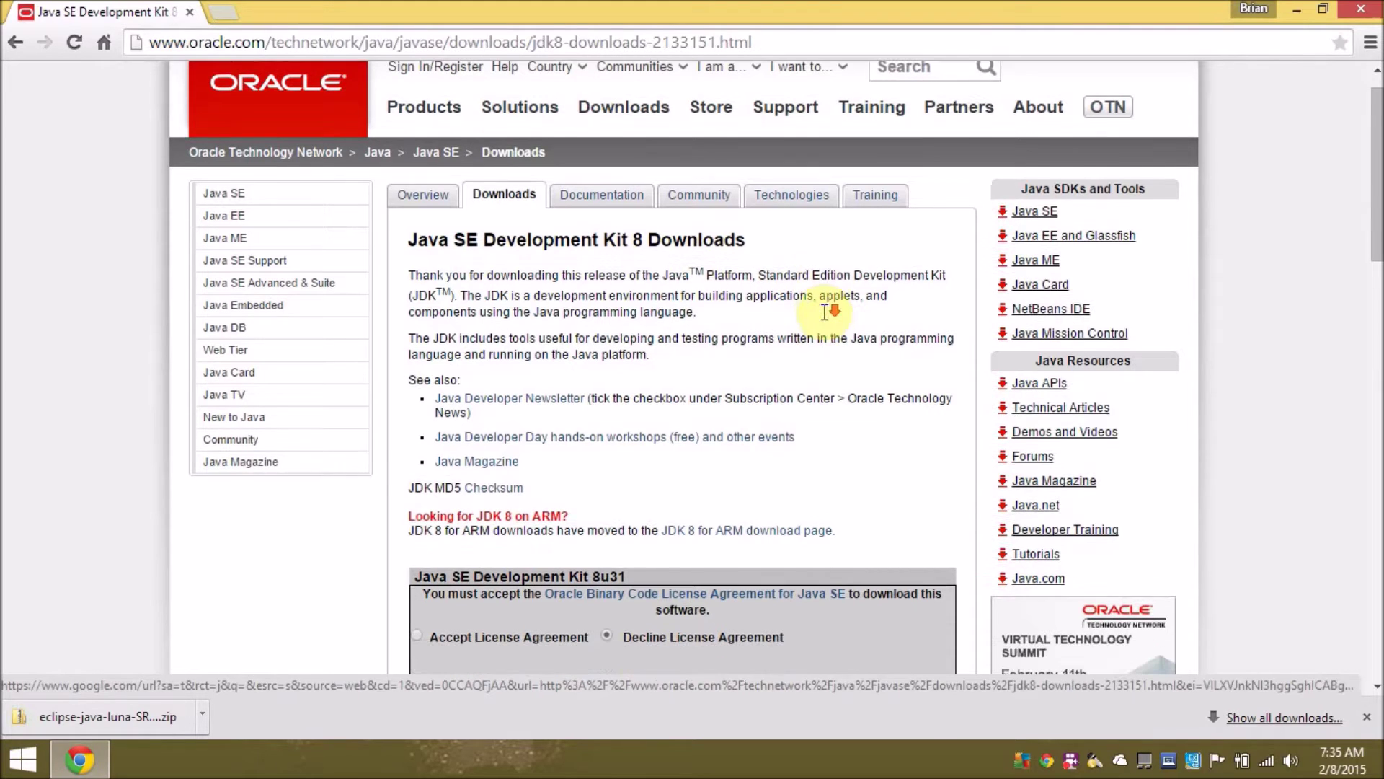
{"action": "scroll", "coordinate": [823, 312], "scroll_direction": "up", "scroll_amount": 1}
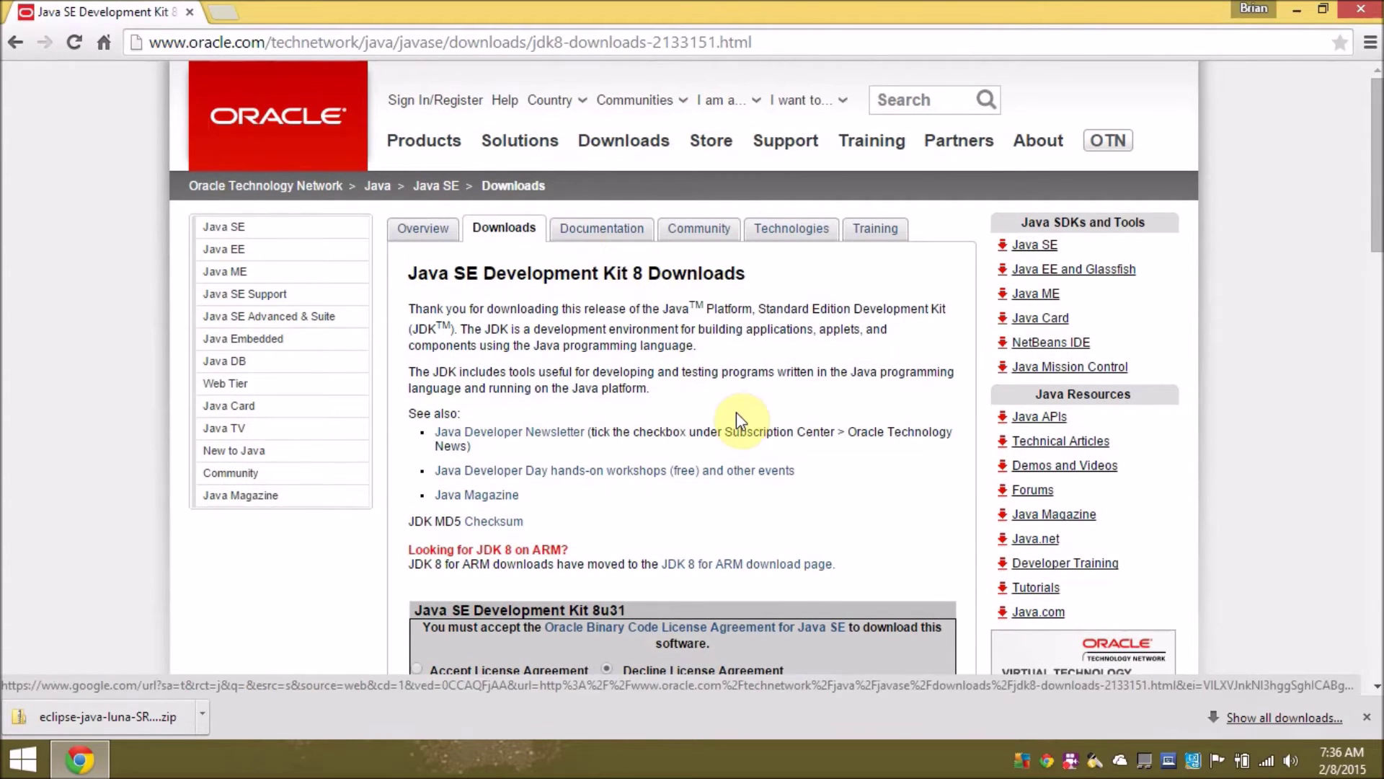
{"action": "scroll", "coordinate": [737, 414], "scroll_direction": "down", "scroll_amount": 4}
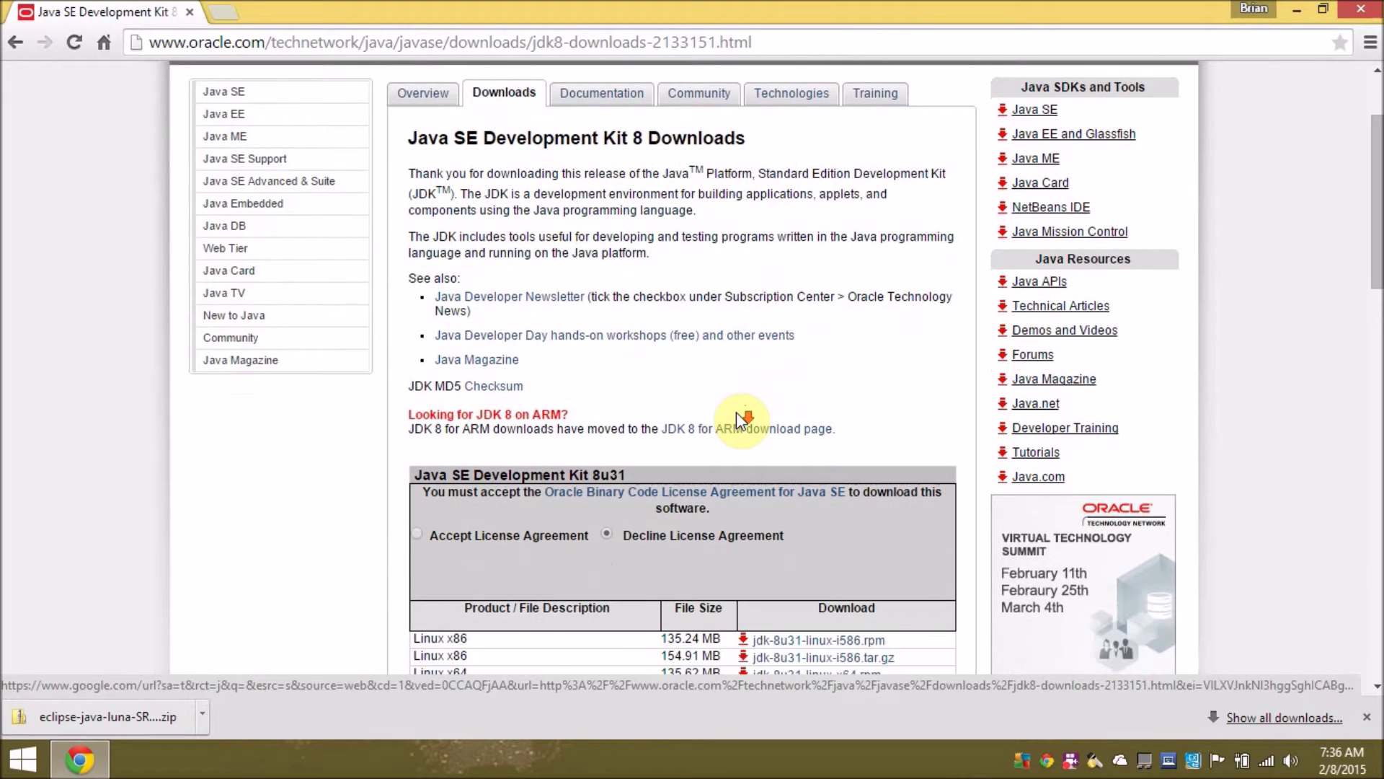
{"action": "scroll", "coordinate": [737, 412], "scroll_direction": "down", "scroll_amount": 6}
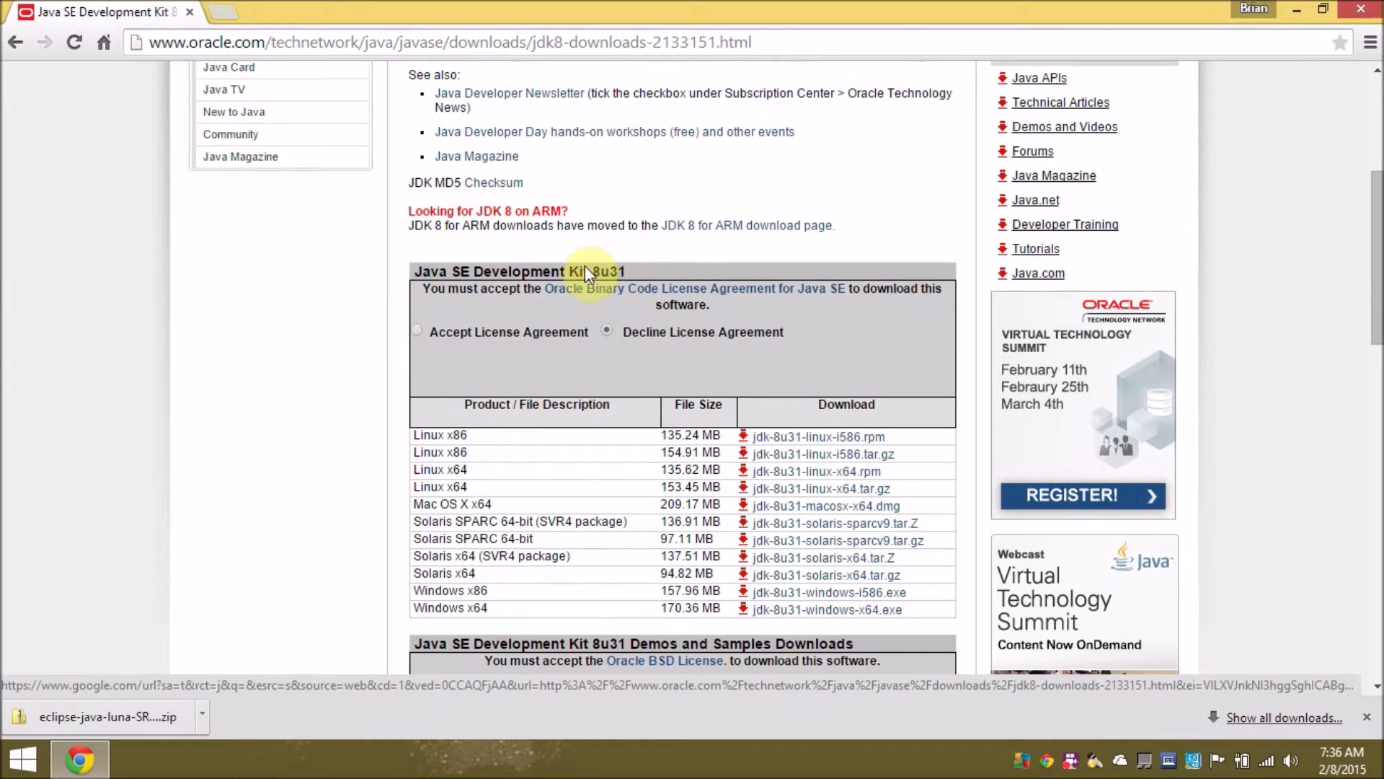
{"action": "left_click", "coordinate": [418, 332]}
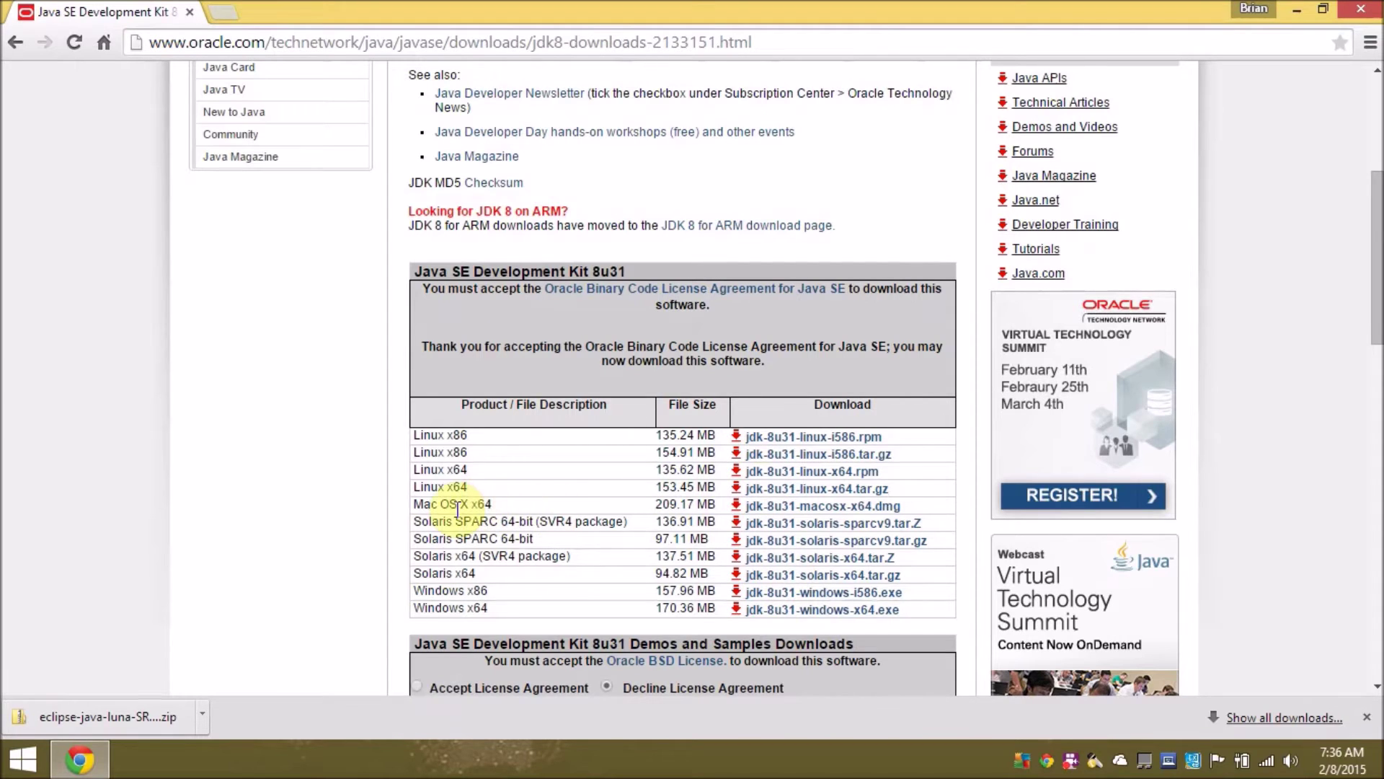
{"action": "left_click_drag", "start_coordinate": [413, 609], "coordinate": [490, 610]}
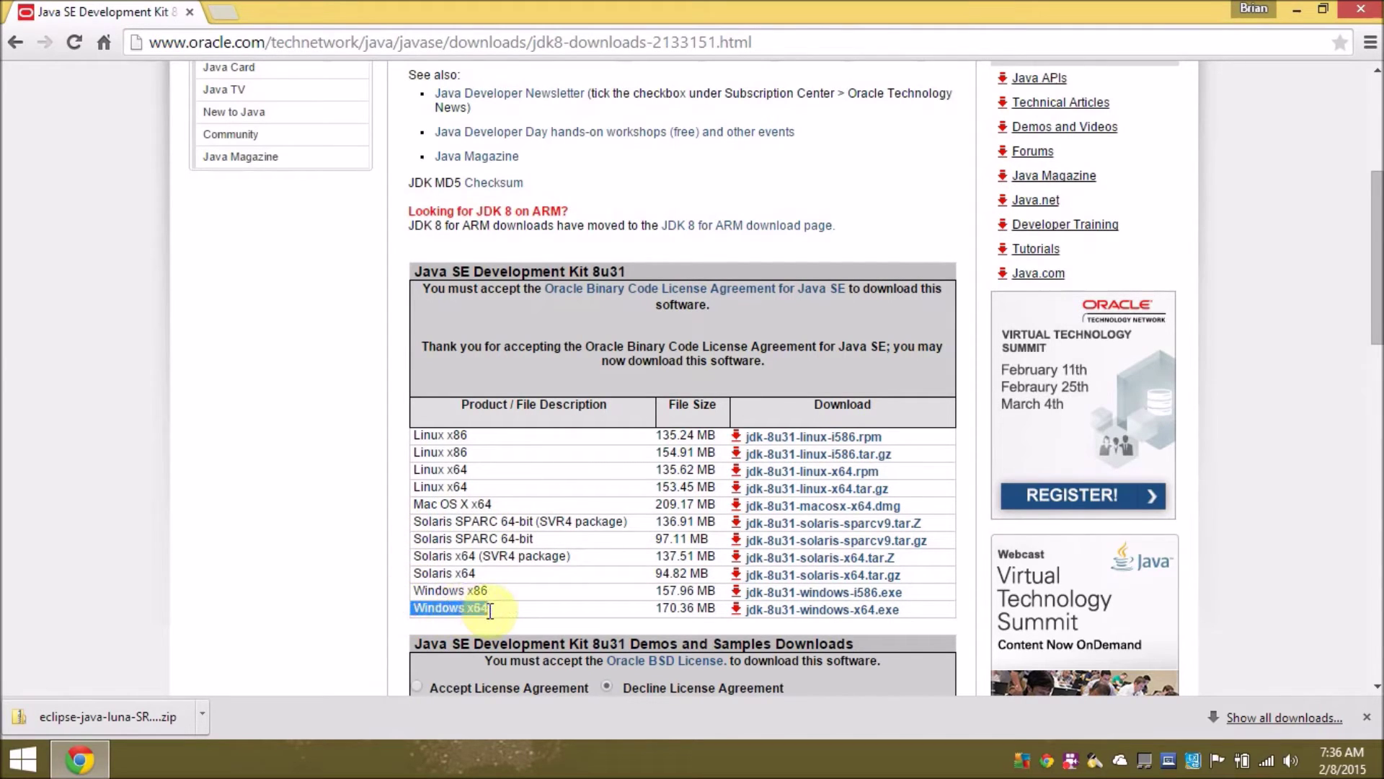
{"action": "left_click", "coordinate": [820, 614]}
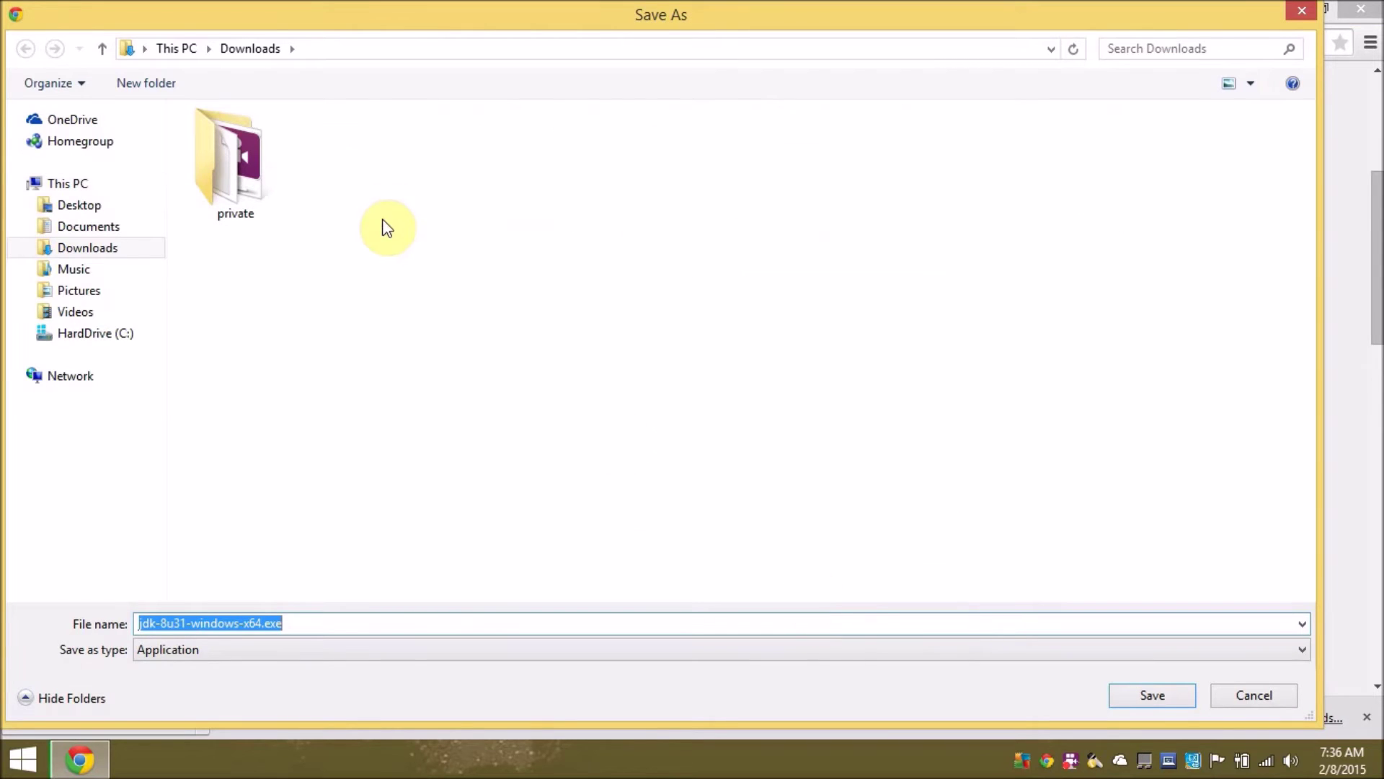
{"action": "left_click", "coordinate": [1154, 695]}
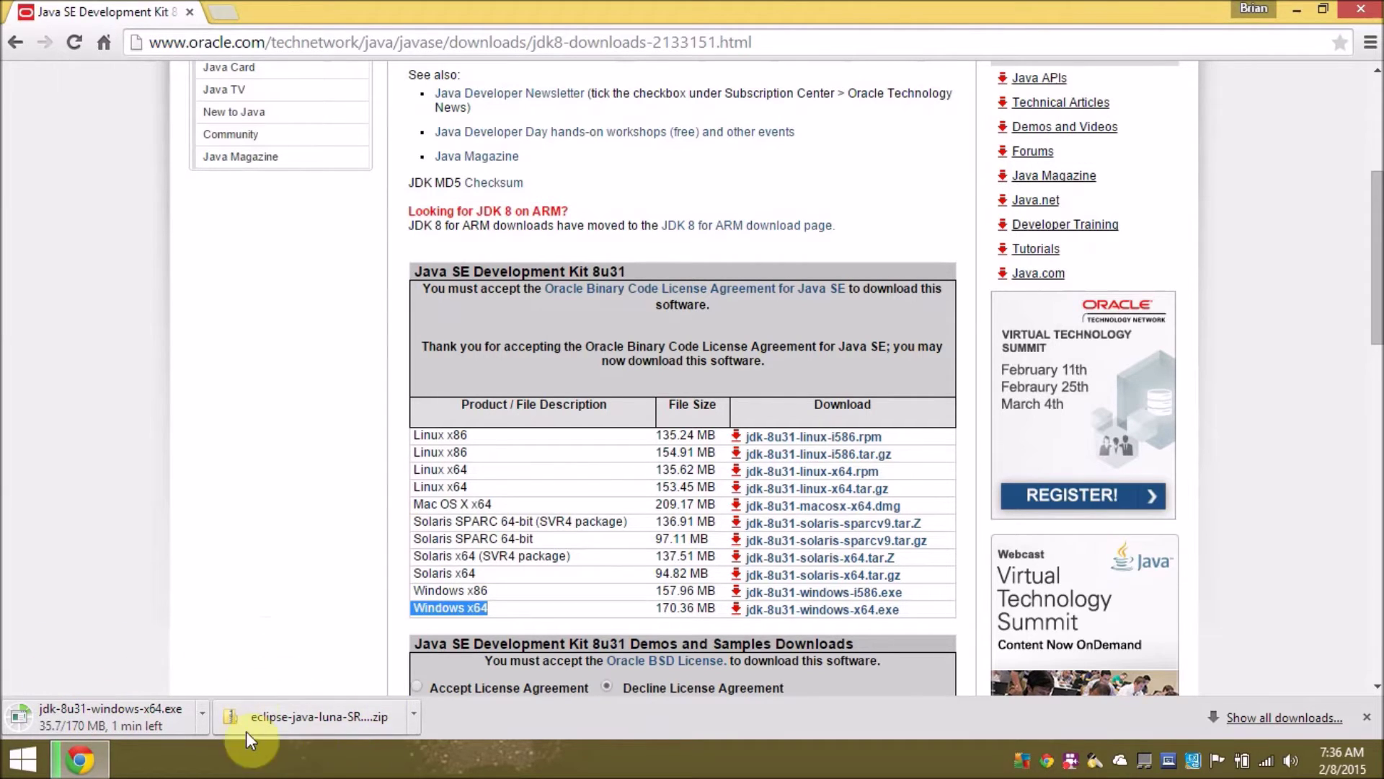
- Show the downloaded Eclipse archive in its folder and open eclipse-java-luna-SR1a-win32-x86_64.zip
{"action": "left_click", "coordinate": [412, 715]}
{"action": "left_click", "coordinate": [489, 651]}
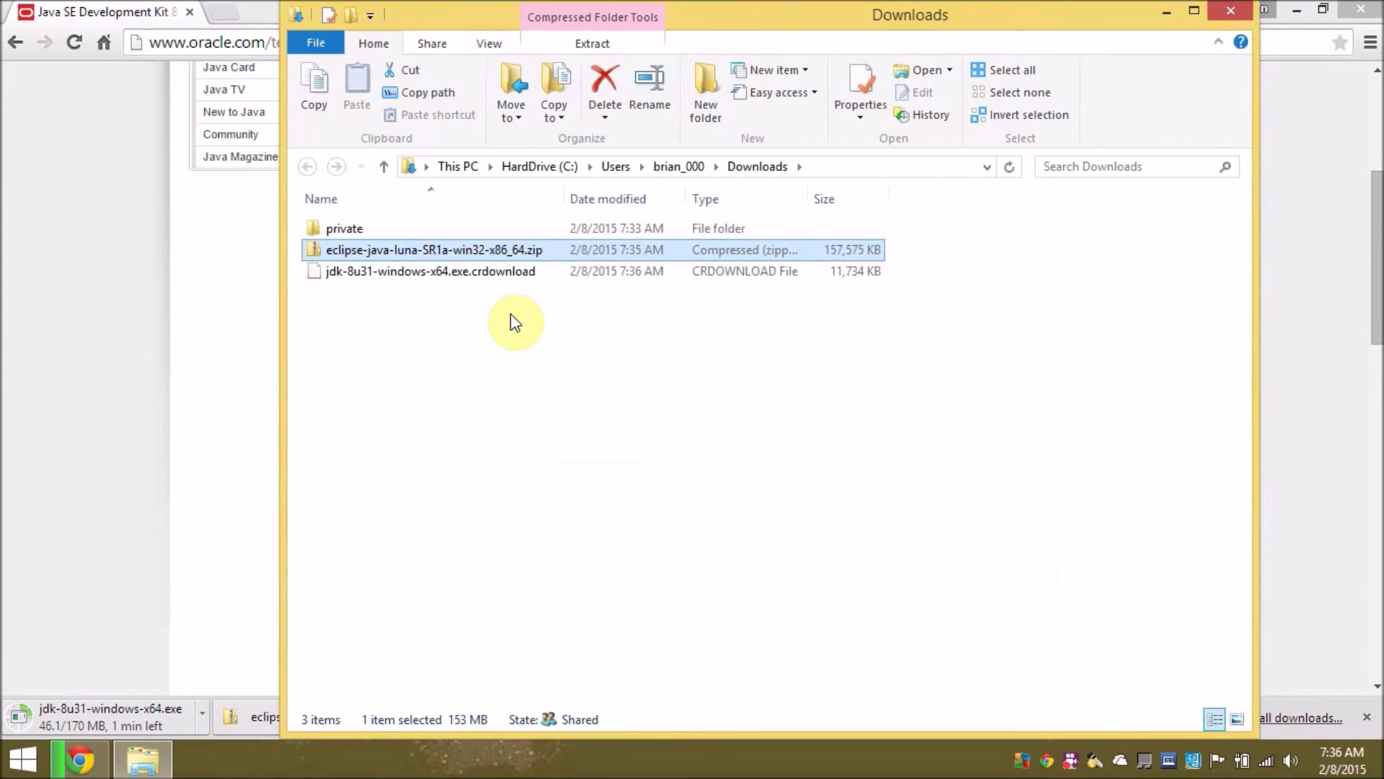
{"action": "double_click", "coordinate": [396, 249]}
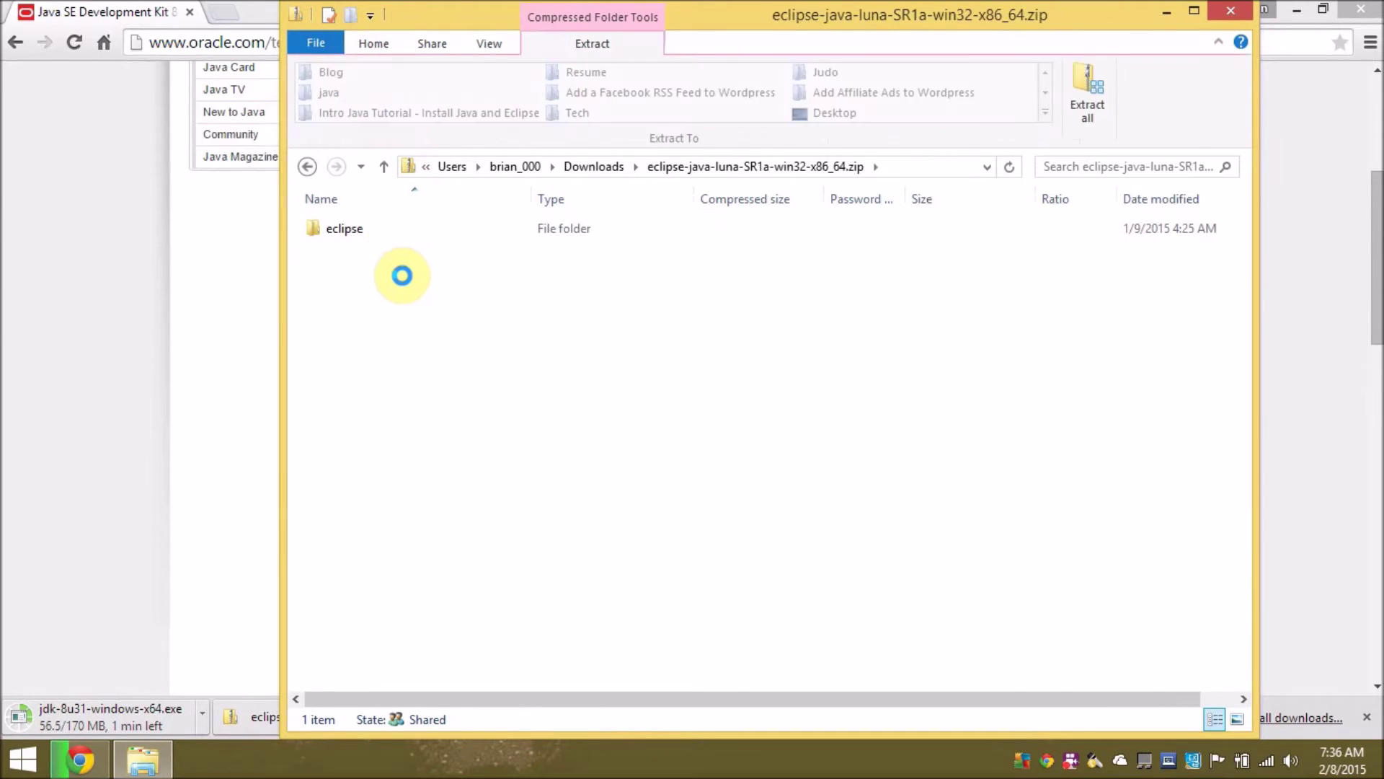
- Examine the contents of the eclipse folder inside the archive
{"action": "left_click", "coordinate": [335, 234]}
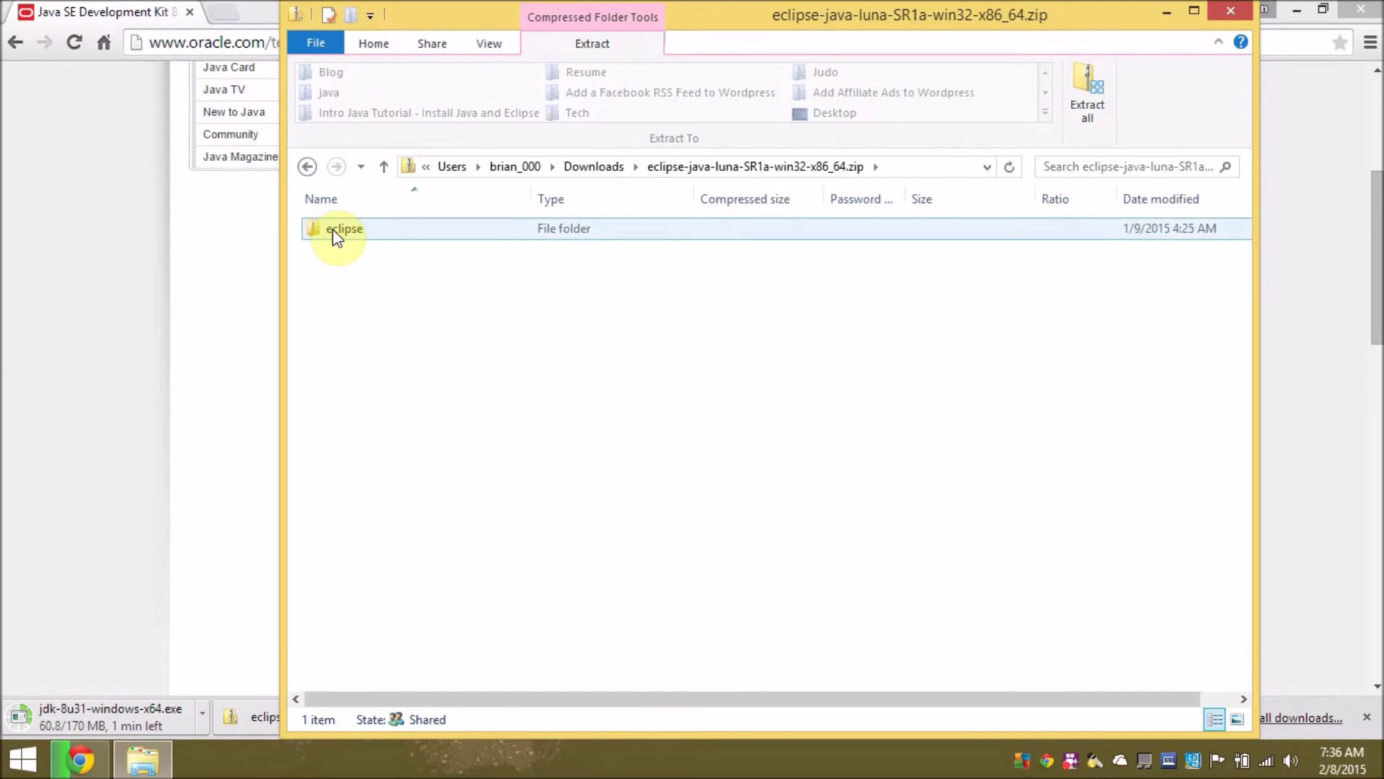
{"action": "left_click", "coordinate": [332, 228]}
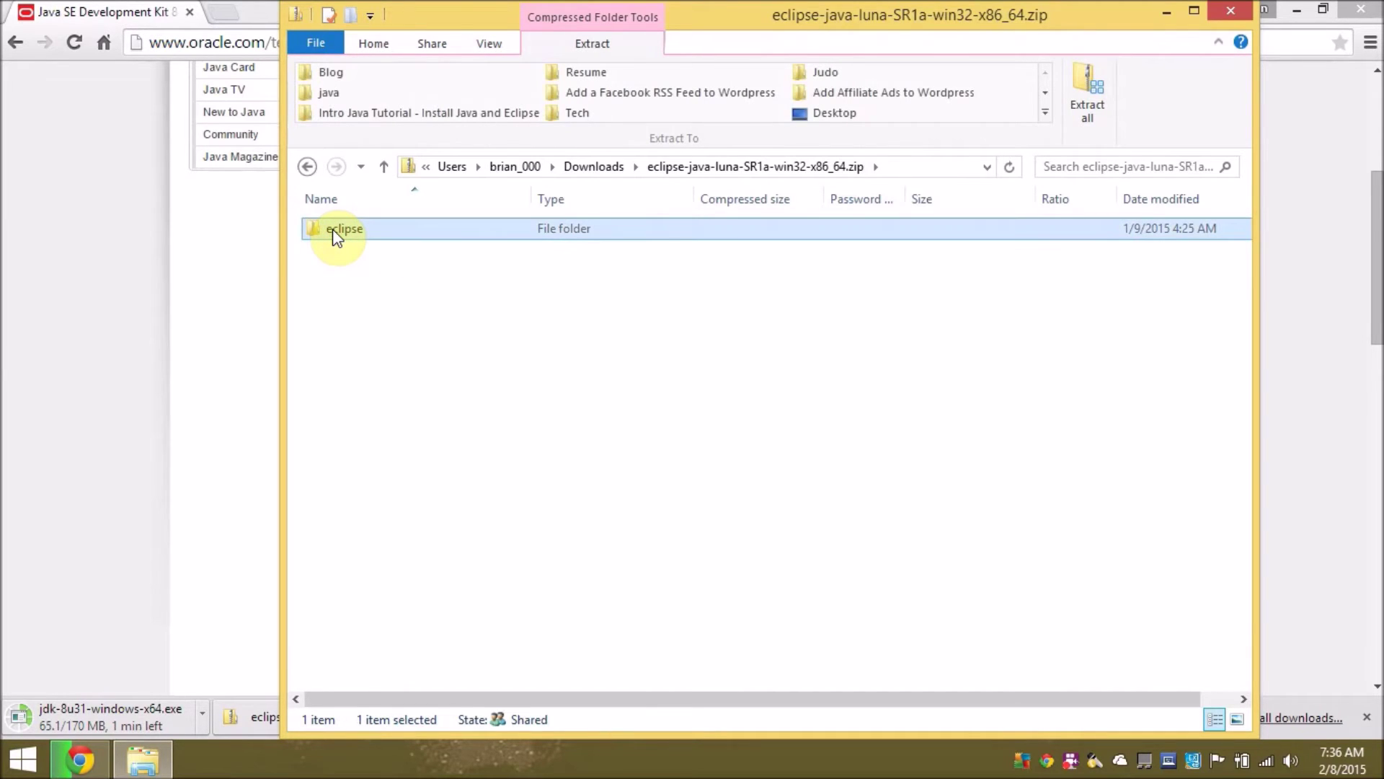
{"action": "right_click", "coordinate": [331, 227]}
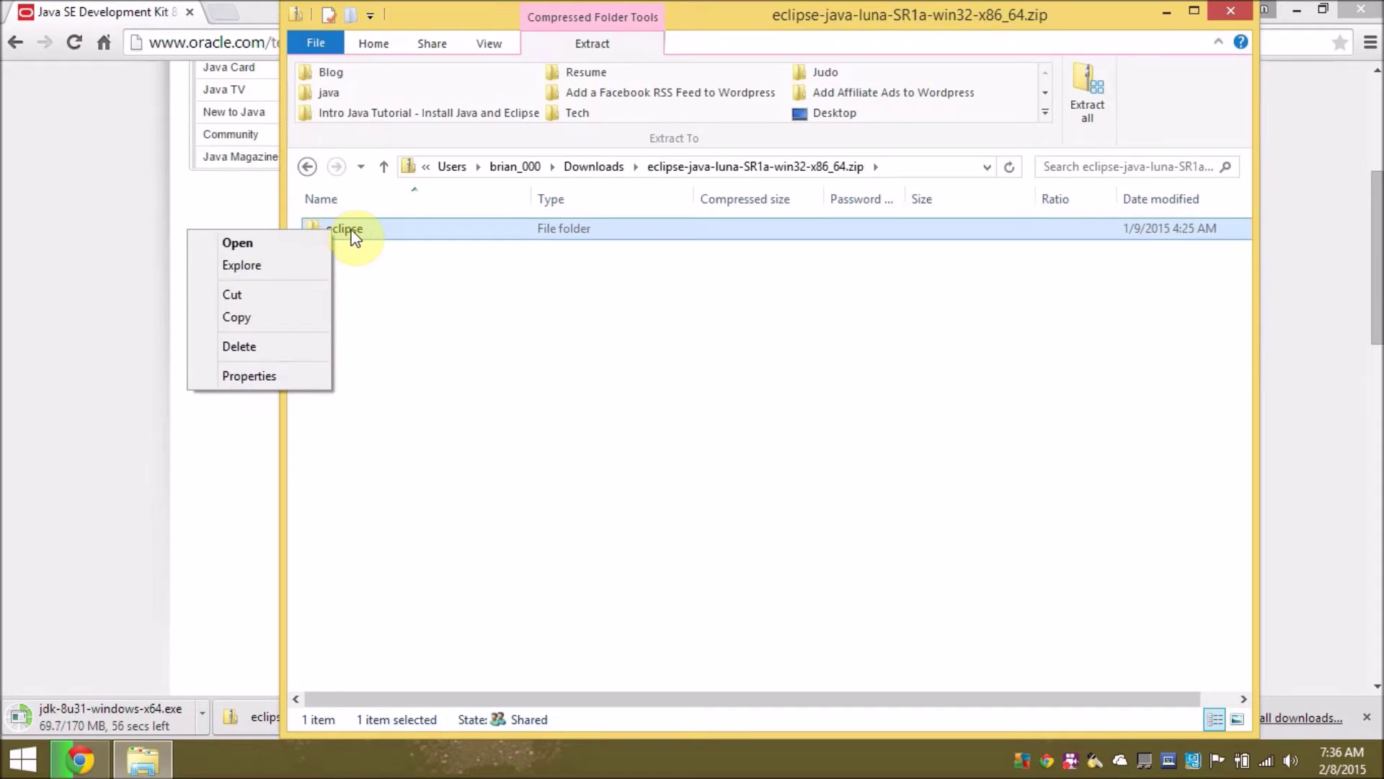
{"action": "left_click", "coordinate": [352, 228]}
{"action": "double_click", "coordinate": [352, 228]}
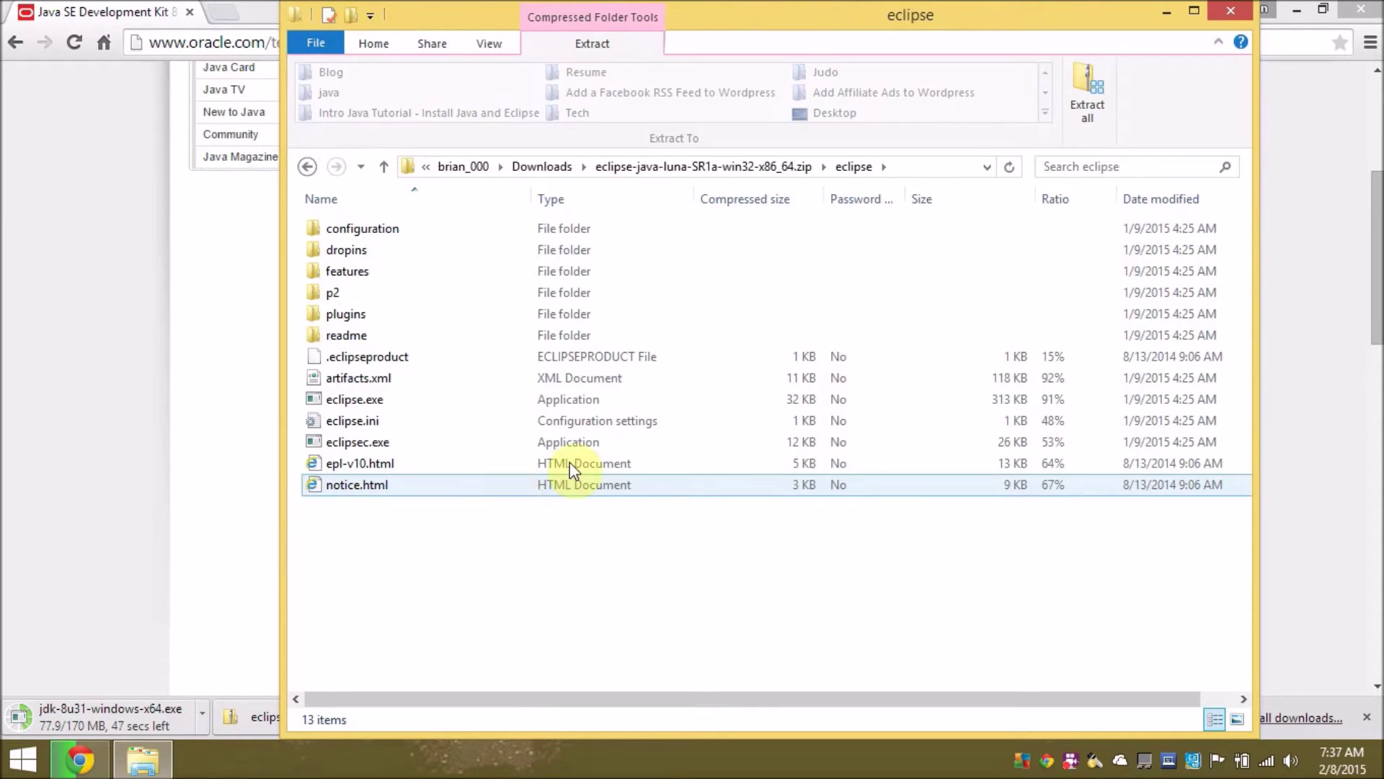
- Copy the eclipse folder from the zip archive and paste it into the Documents folder
{"action": "left_click", "coordinate": [704, 168]}
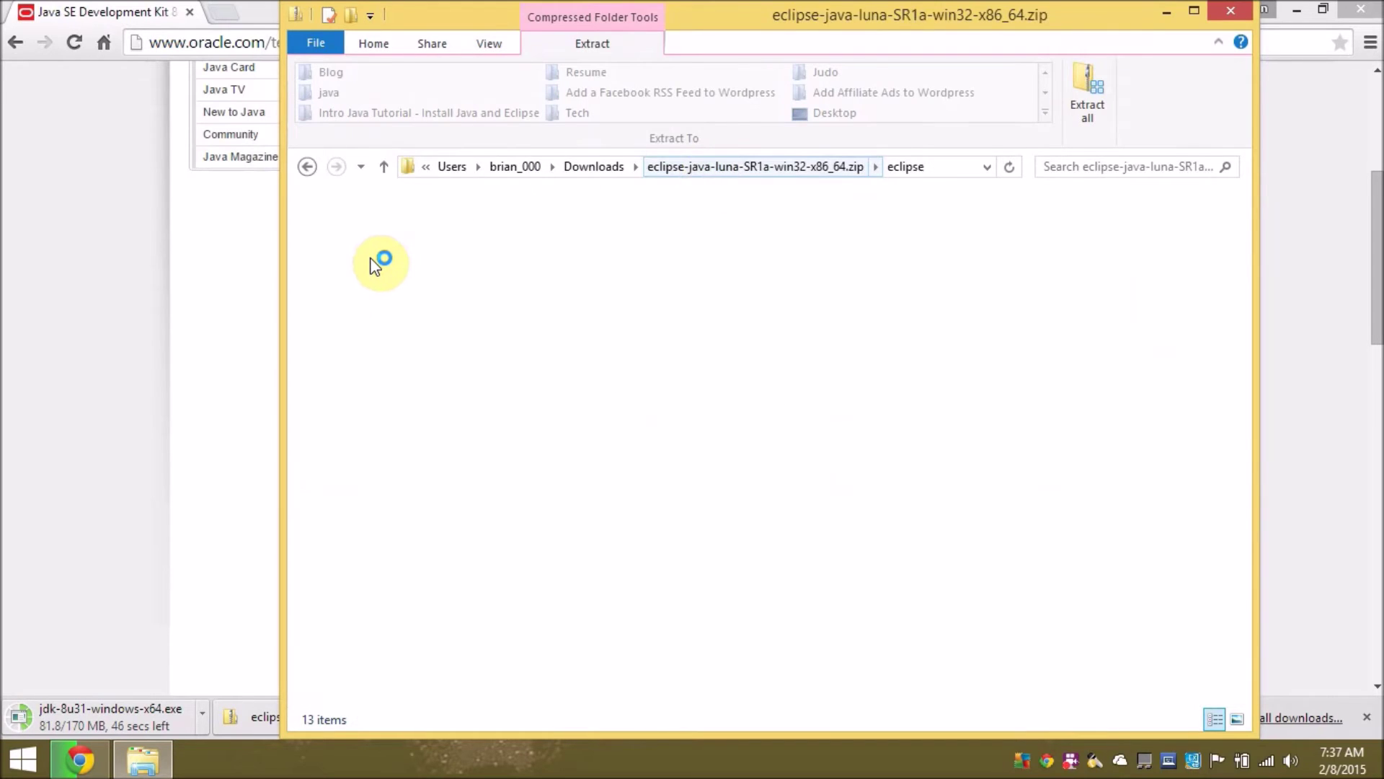
{"action": "right_click", "coordinate": [332, 233]}
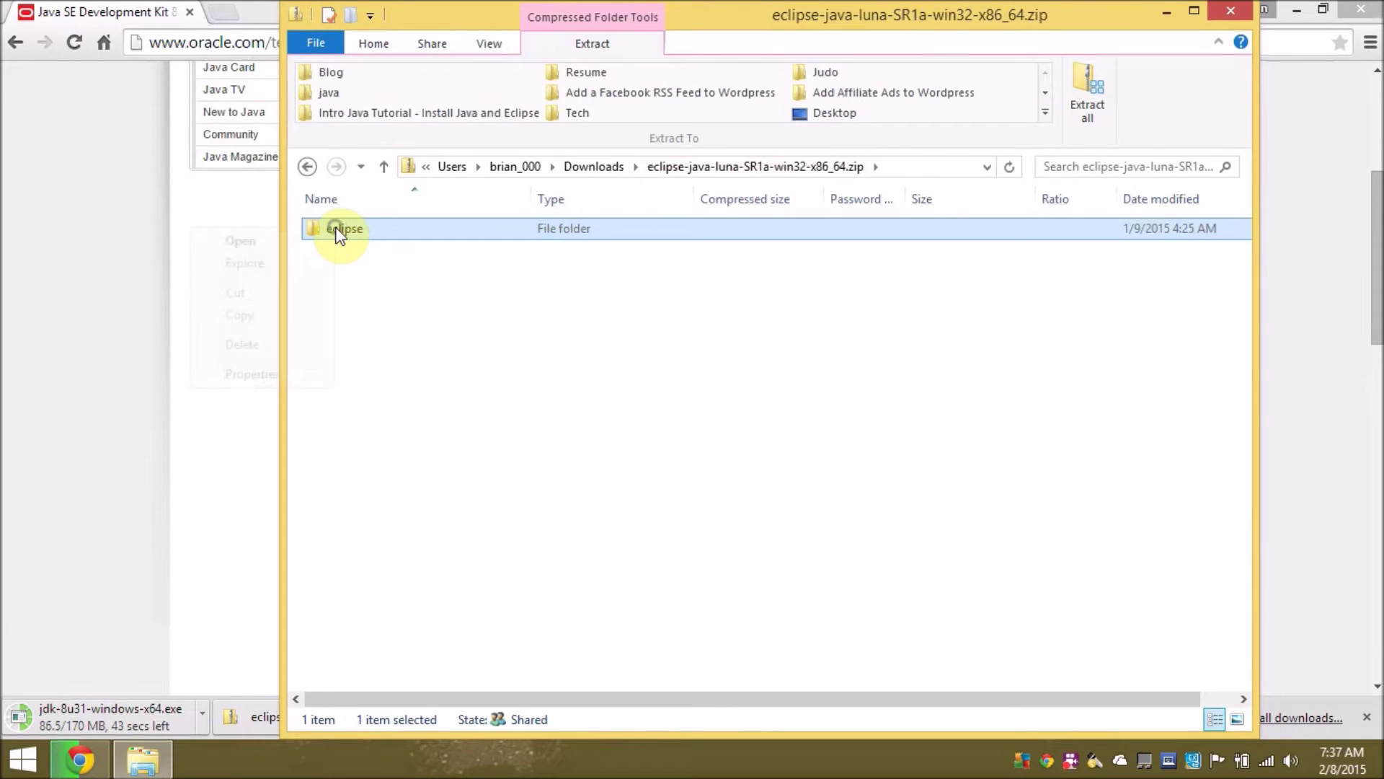
{"action": "left_click", "coordinate": [262, 317]}
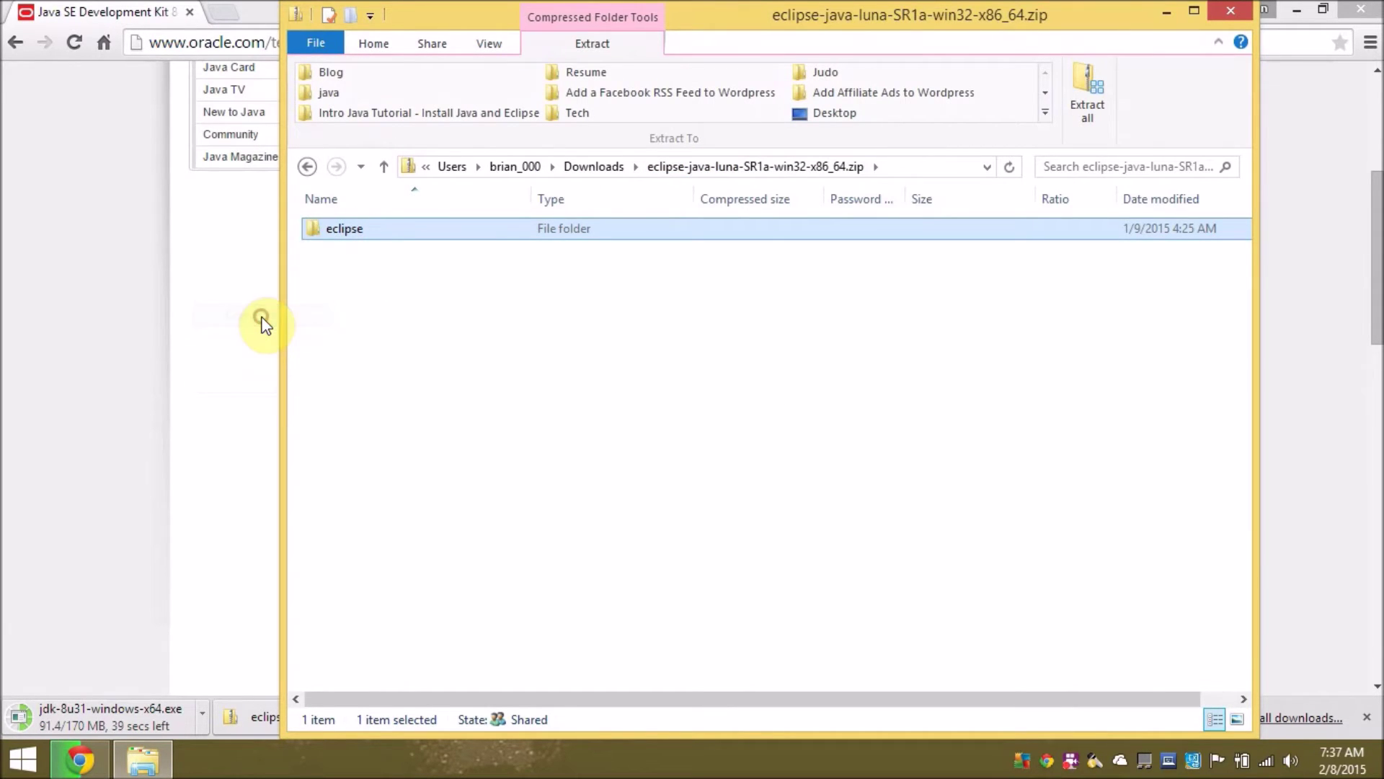
{"action": "left_click", "coordinate": [508, 164]}
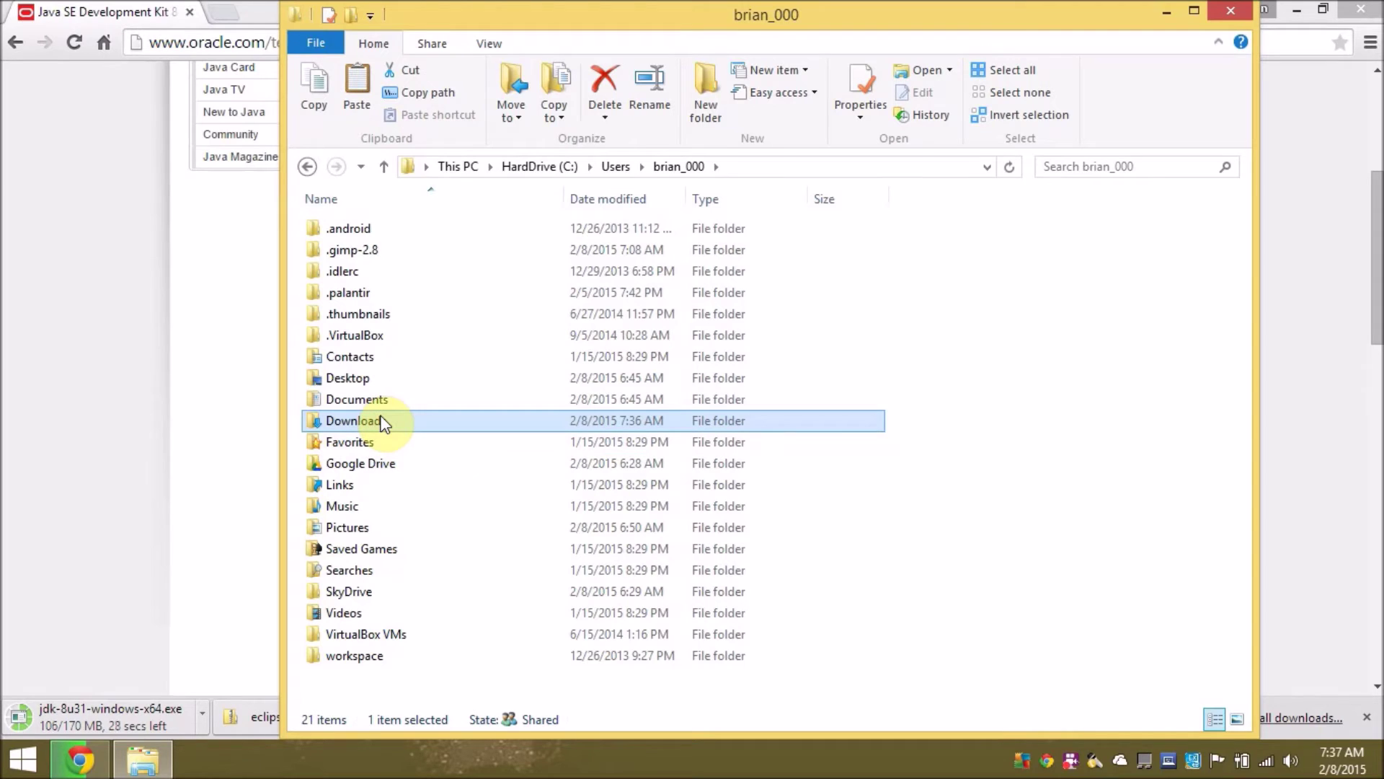
{"action": "double_click", "coordinate": [360, 399]}
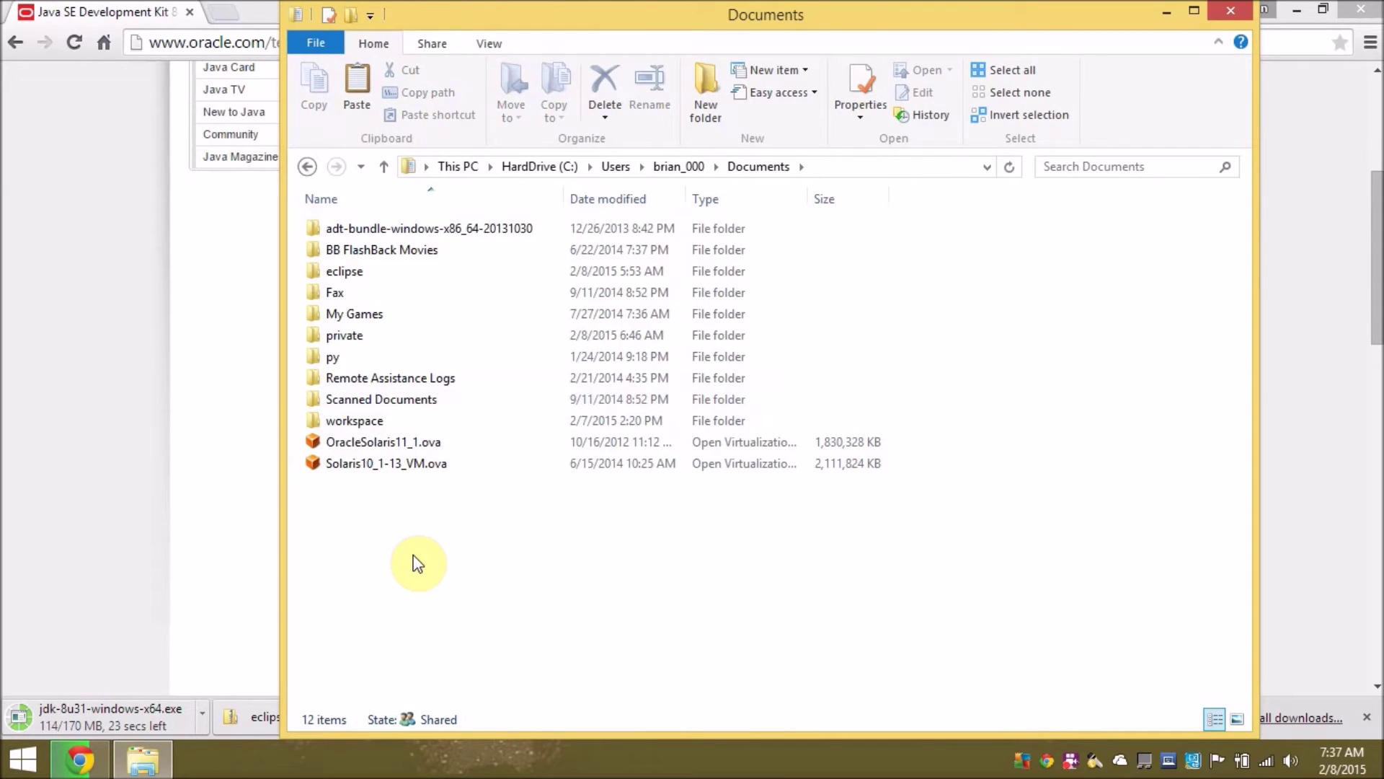
{"action": "right_click", "coordinate": [413, 563]}
{"action": "left_click", "coordinate": [268, 408]}
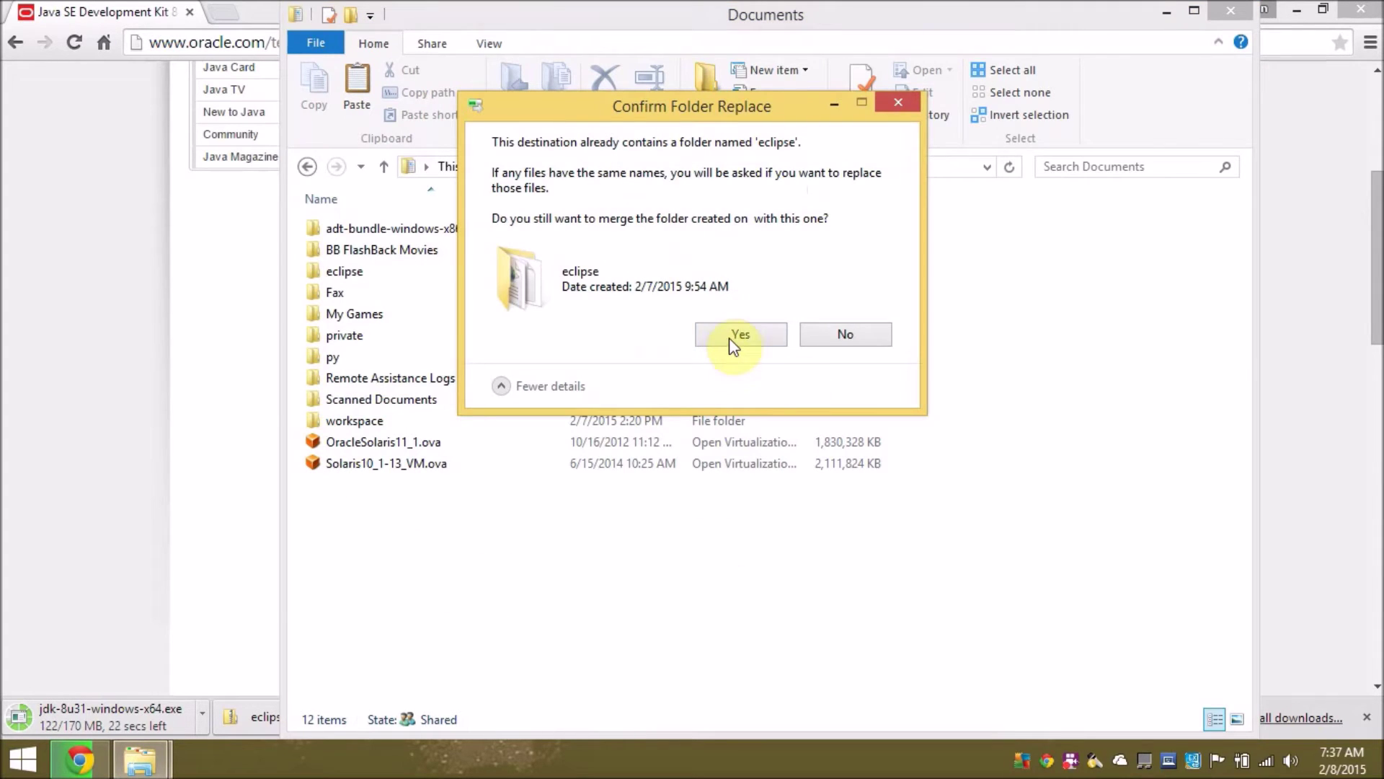
- Merge the copied files with the existing eclipse folder, applying the choice to all current items, and move the progress window aside
{"action": "left_click", "coordinate": [729, 337]}
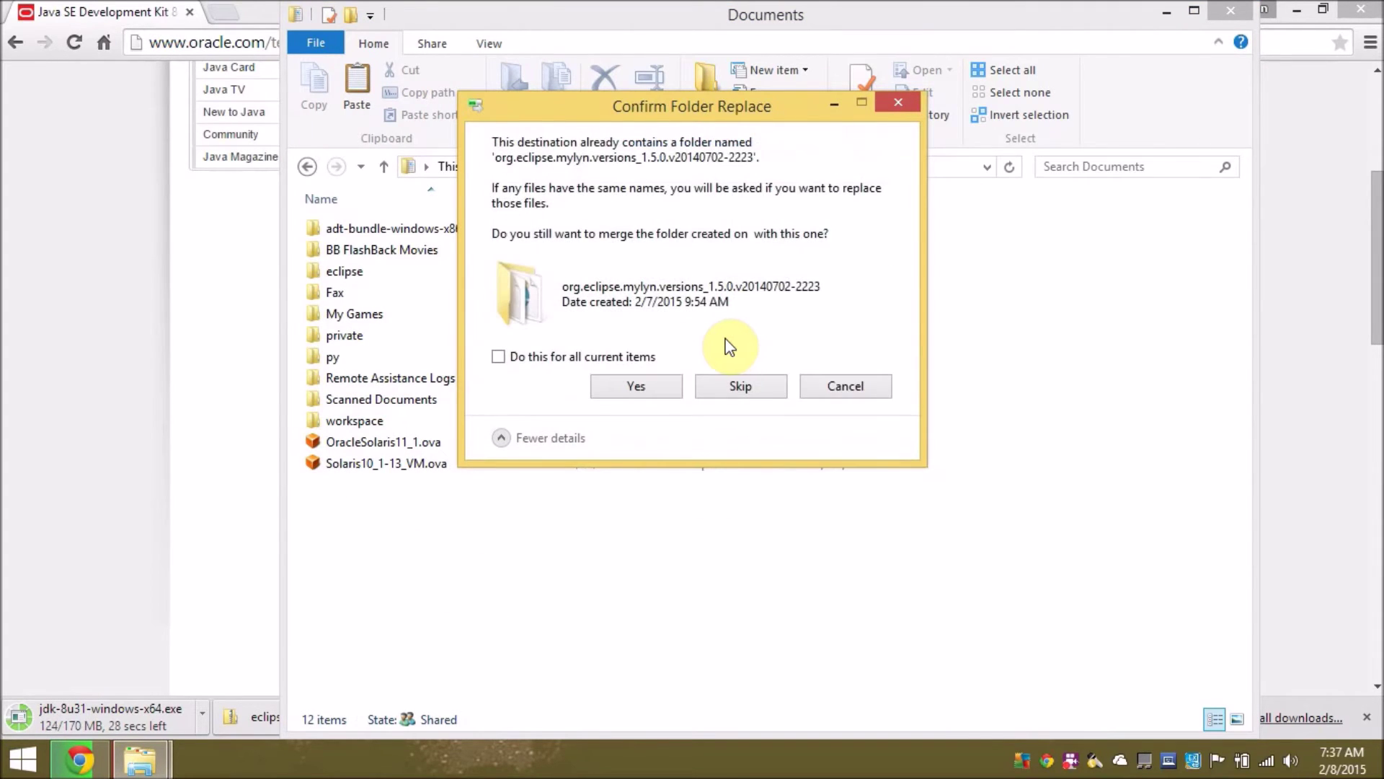
{"action": "left_click", "coordinate": [638, 390]}
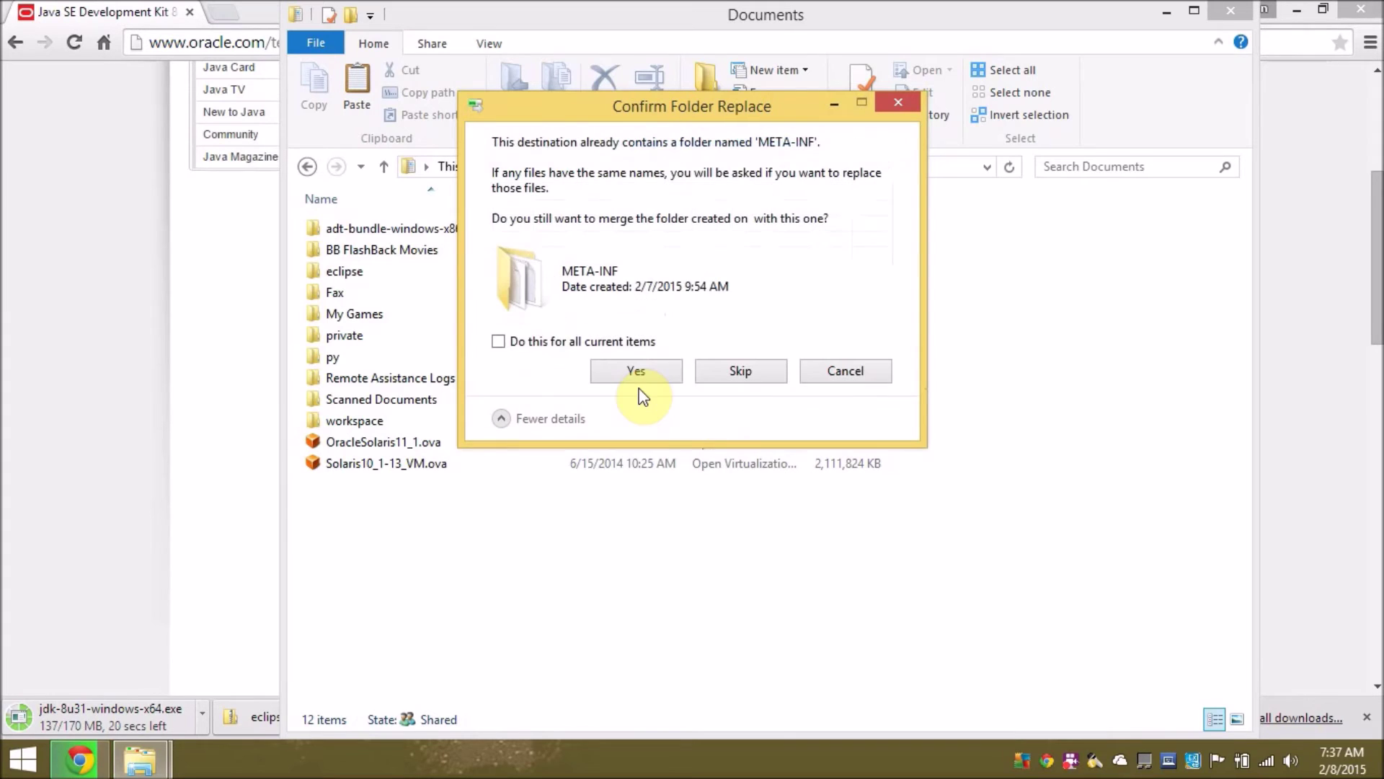
{"action": "left_click", "coordinate": [499, 341]}
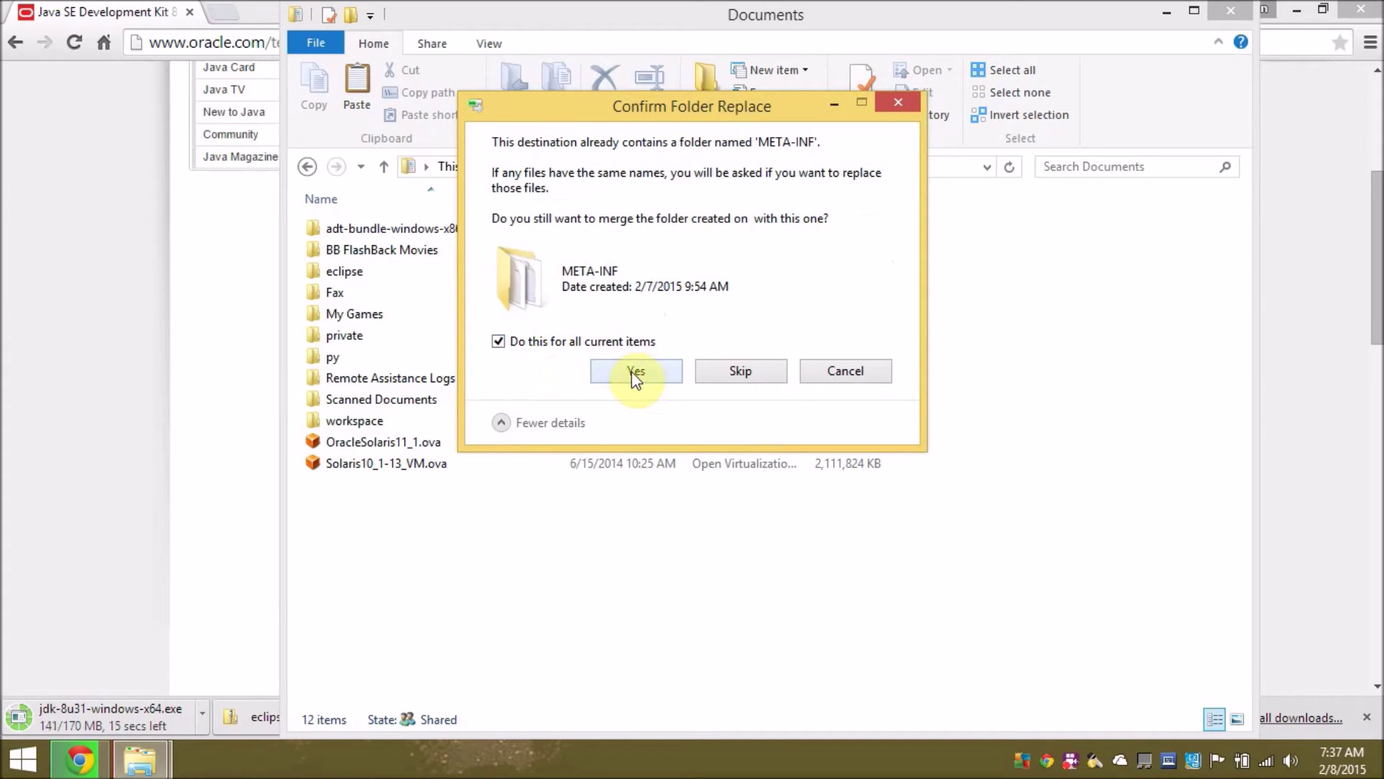
{"action": "left_click", "coordinate": [633, 371]}
{"action": "left_click_drag", "start_coordinate": [681, 113], "coordinate": [1060, 130]}
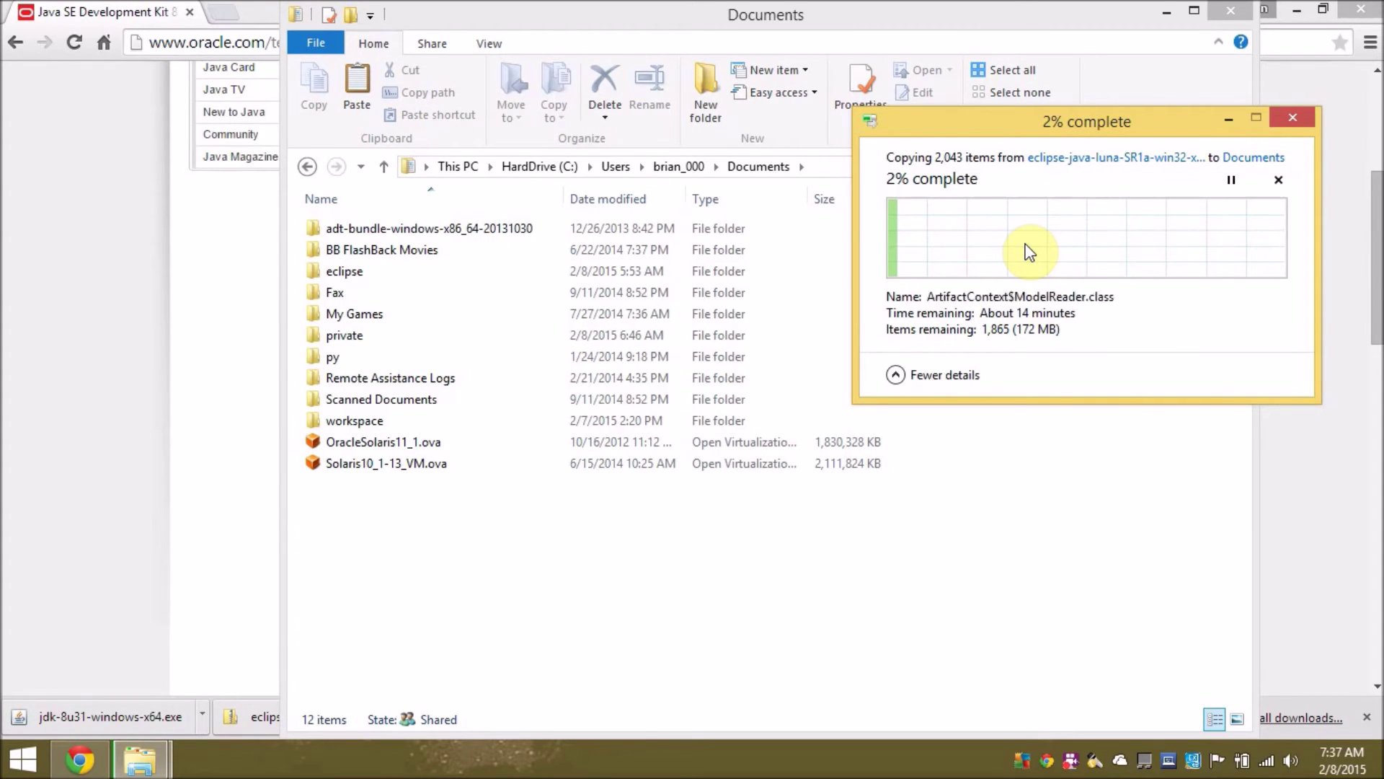
- Show the downloaded JDK installer in the Downloads folder and launch jdk-8u31-windows-x64.exe
{"action": "left_click", "coordinate": [202, 720]}
{"action": "right_click", "coordinate": [202, 720]}
{"action": "left_click", "coordinate": [278, 652]}
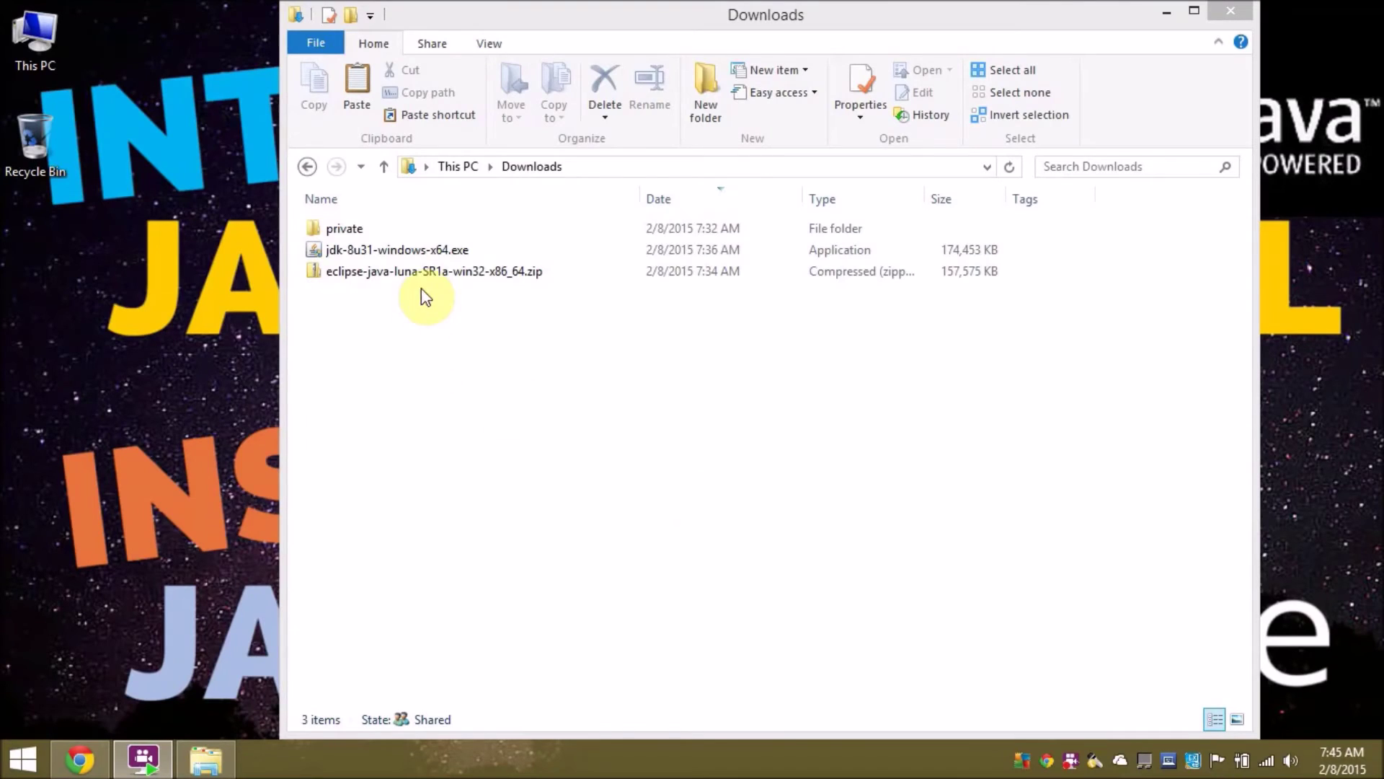
{"action": "left_click", "coordinate": [401, 251]}
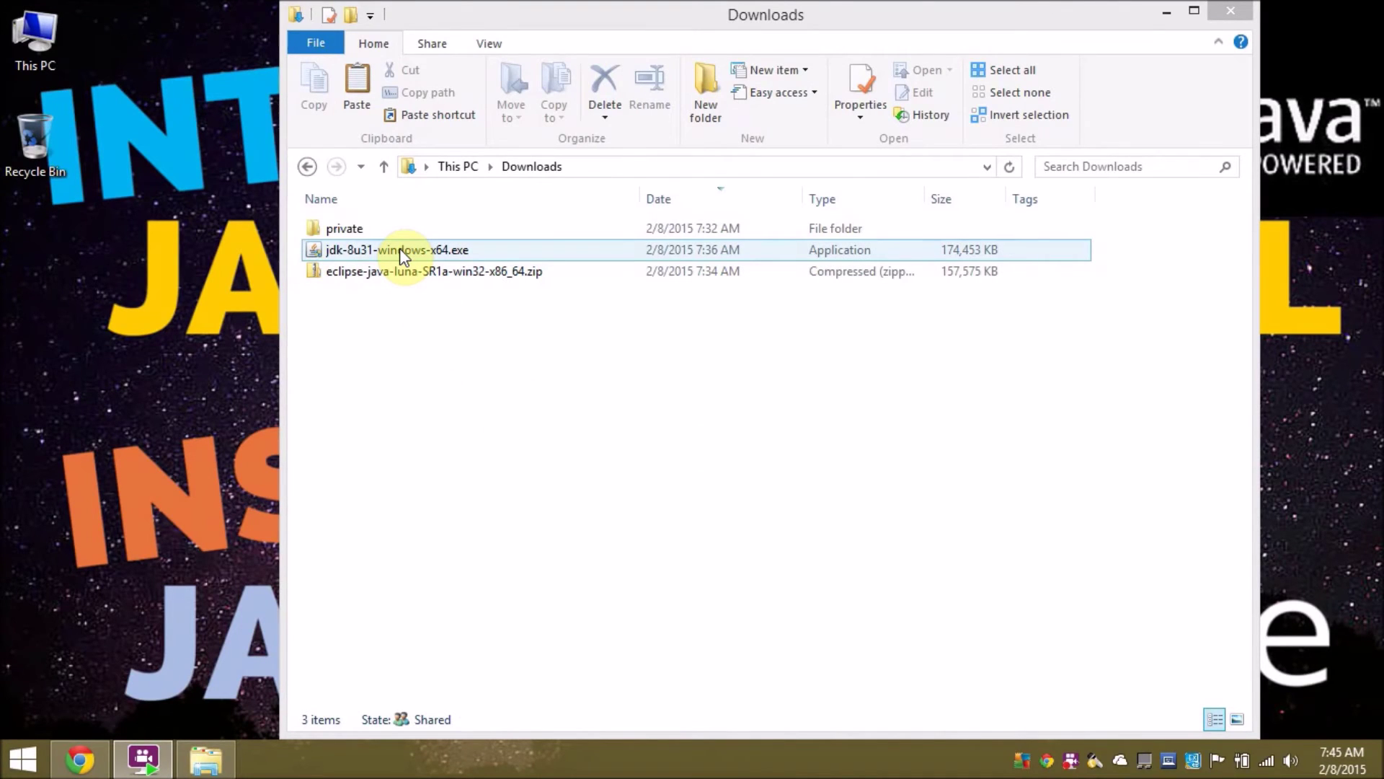
{"action": "left_click", "coordinate": [399, 248]}
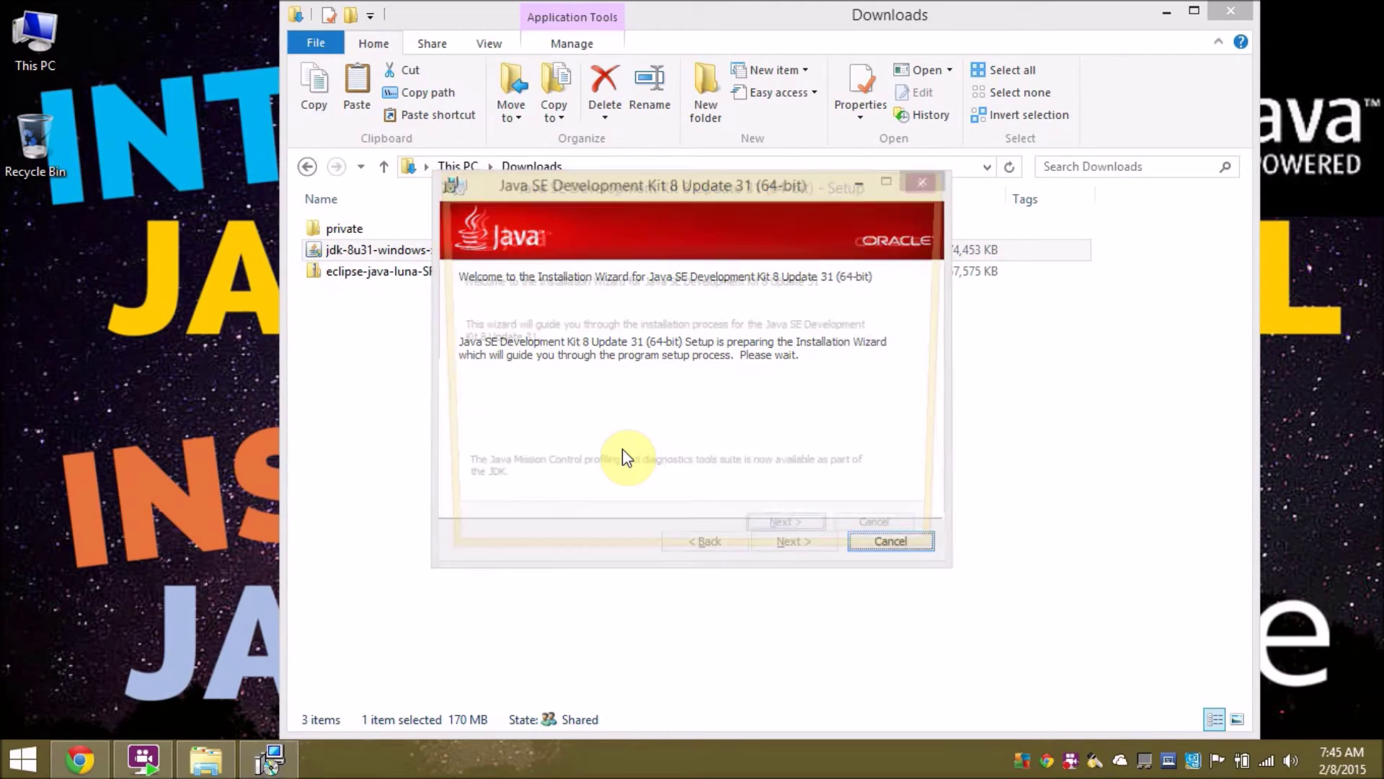
- Install Java SE Development Kit 8 Update 31 with the default features and destination folders, and close the finished installer
{"action": "left_click", "coordinate": [790, 542]}
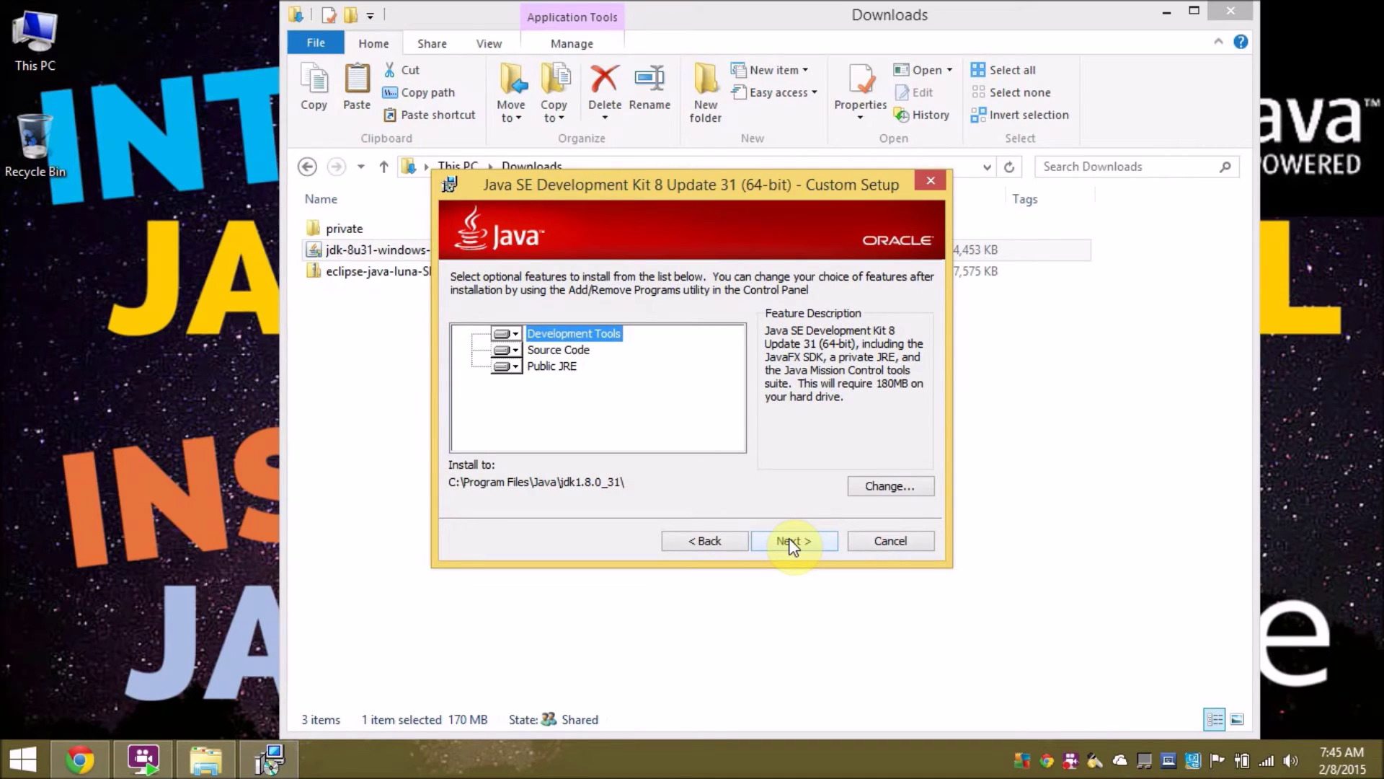
{"action": "left_click", "coordinate": [788, 539]}
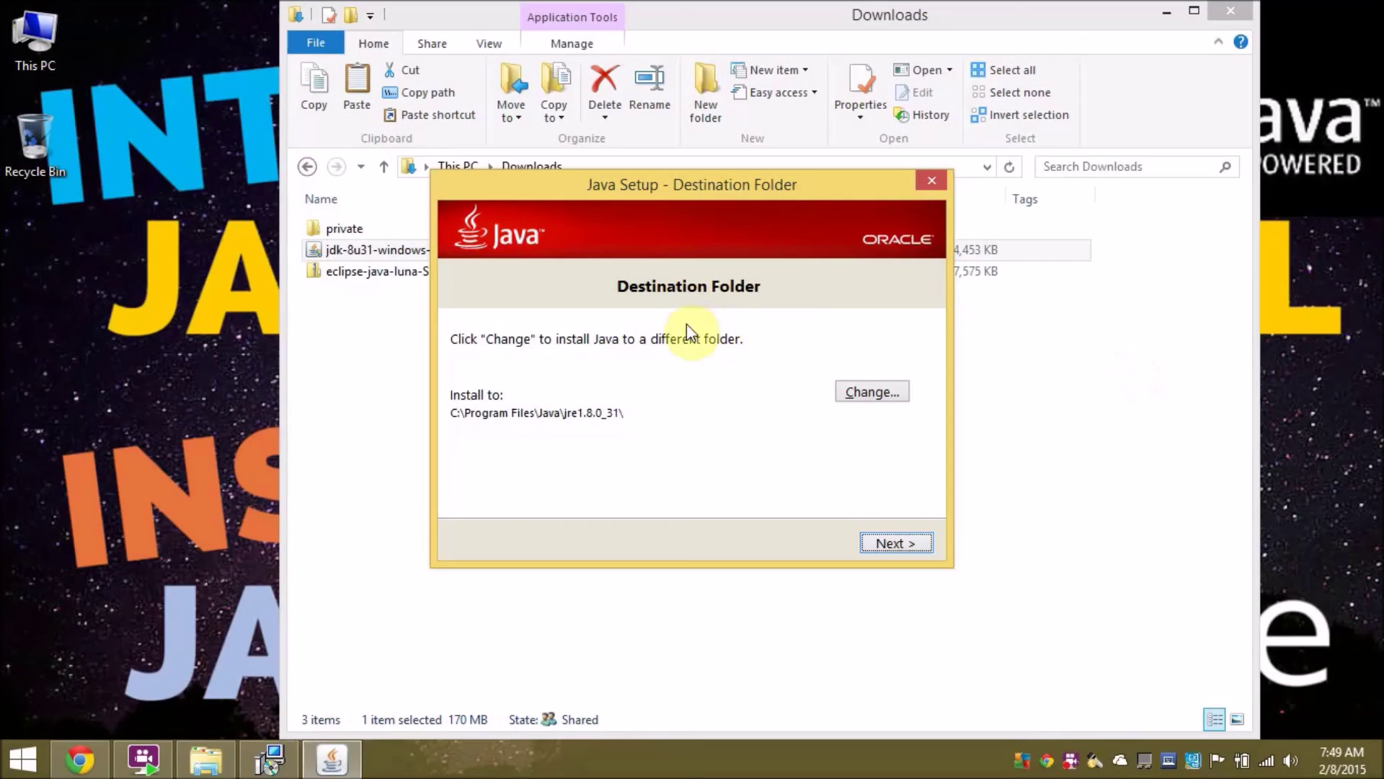
{"action": "left_click", "coordinate": [894, 545]}
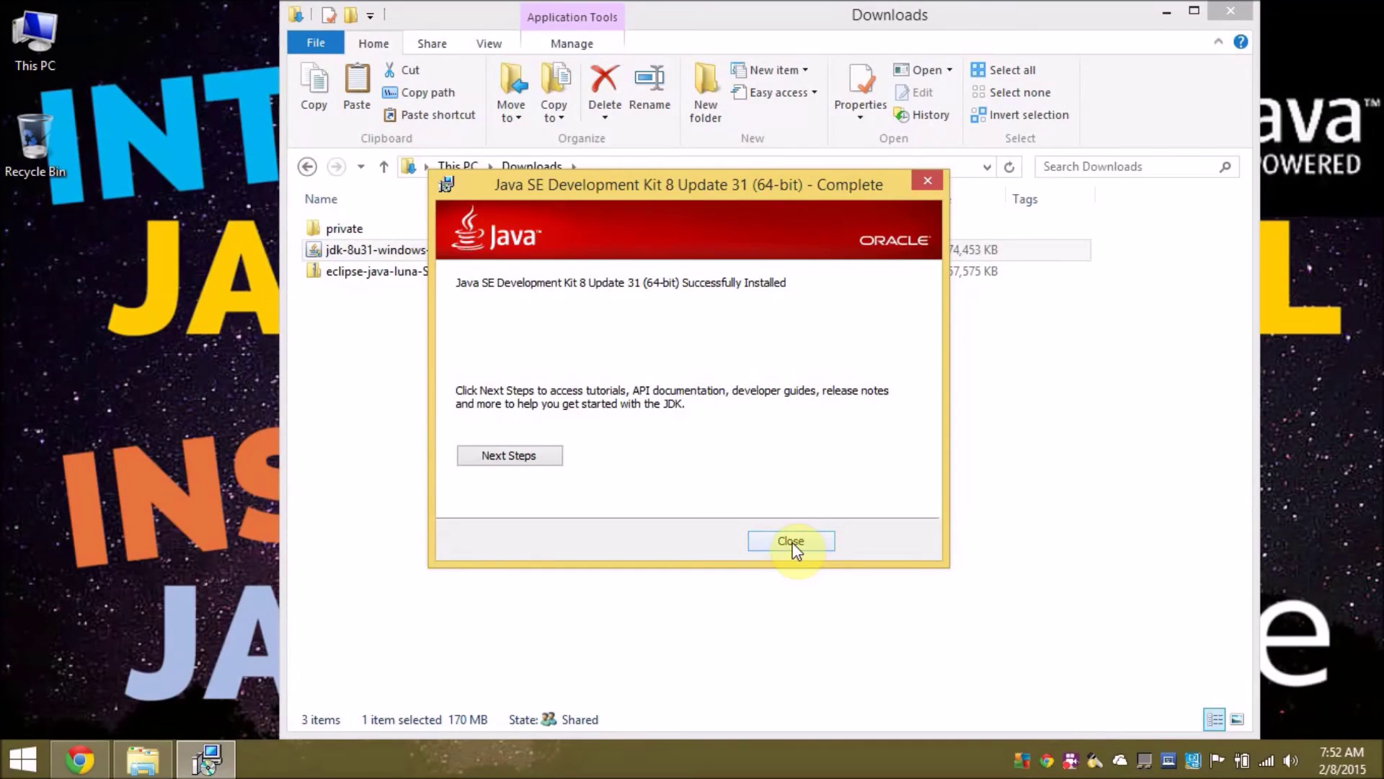
{"action": "left_click", "coordinate": [791, 541]}
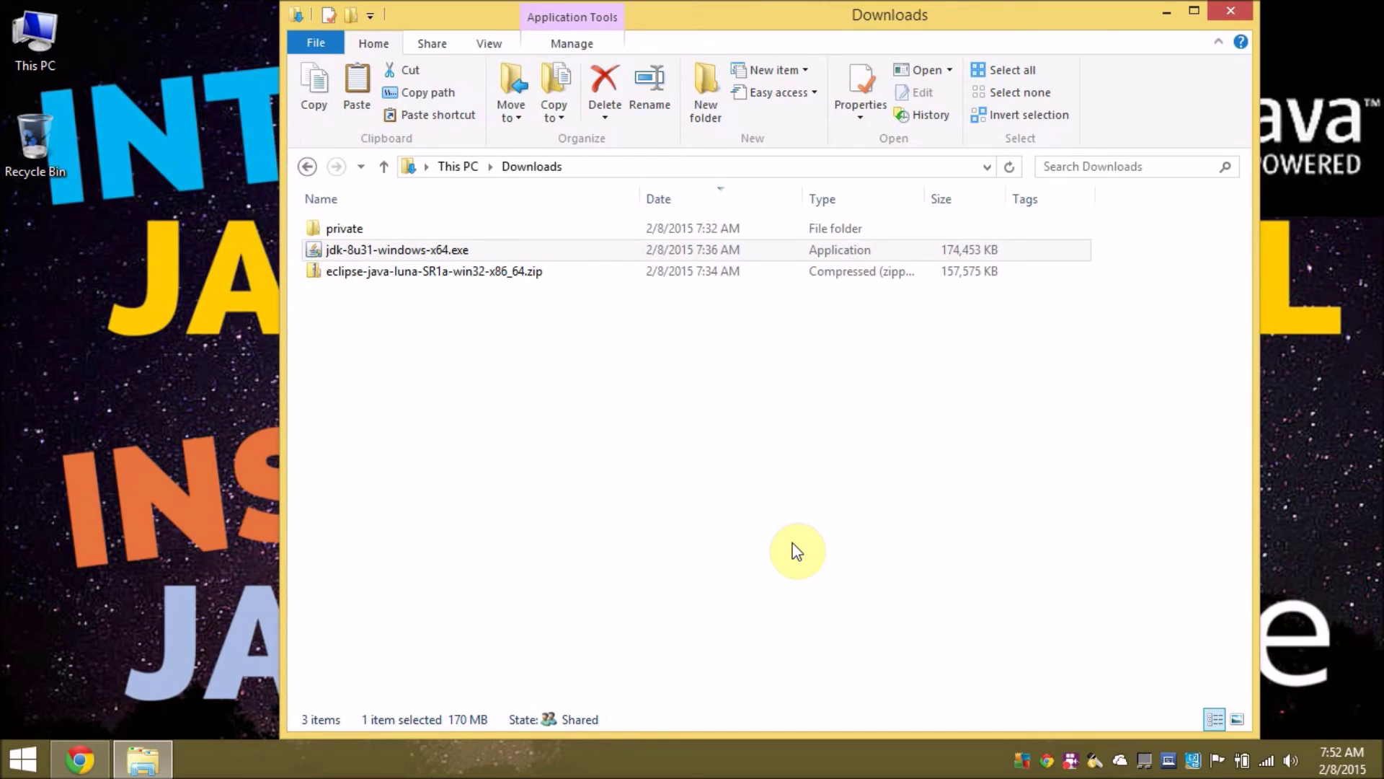
- Open the eclipse folder inside Documents and create a shortcut to eclipse.exe in that folder
{"action": "left_click", "coordinate": [454, 167]}
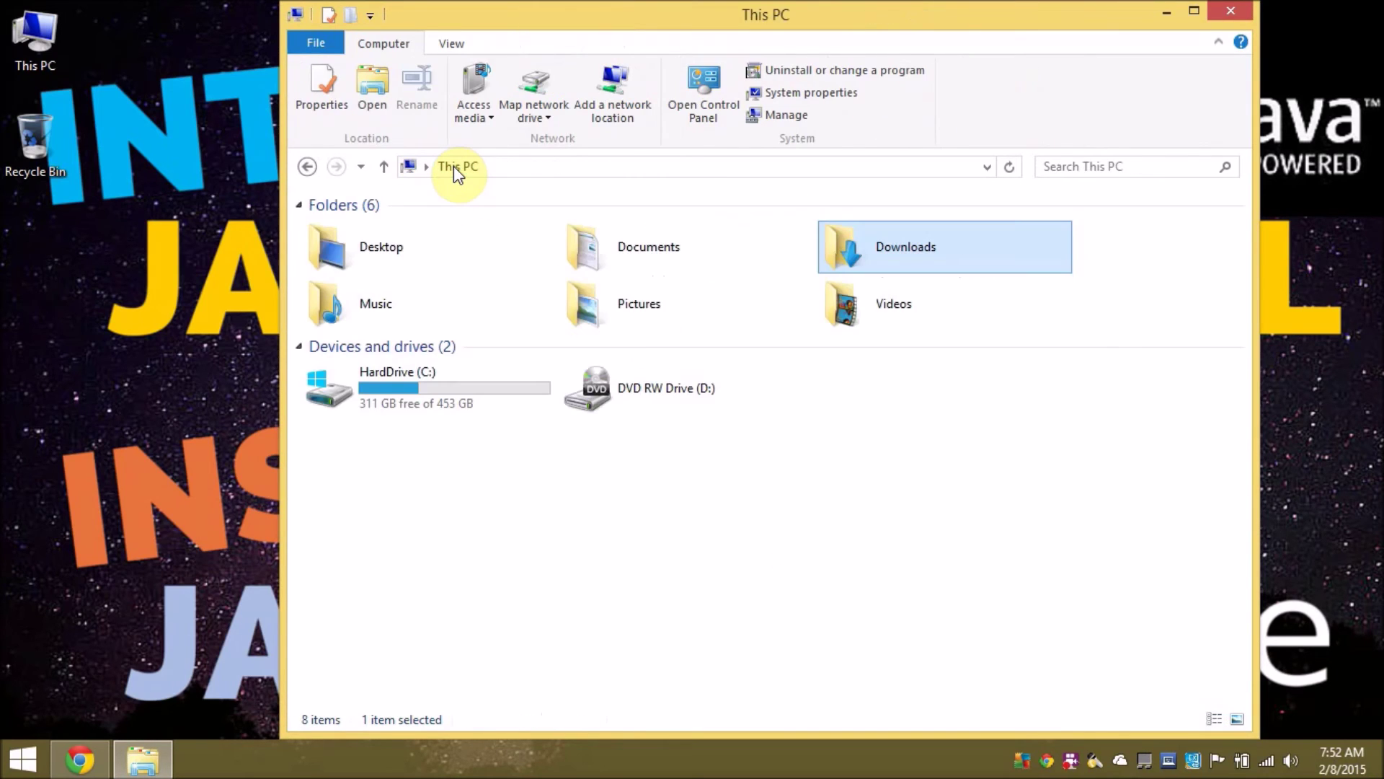
{"action": "double_click", "coordinate": [641, 256]}
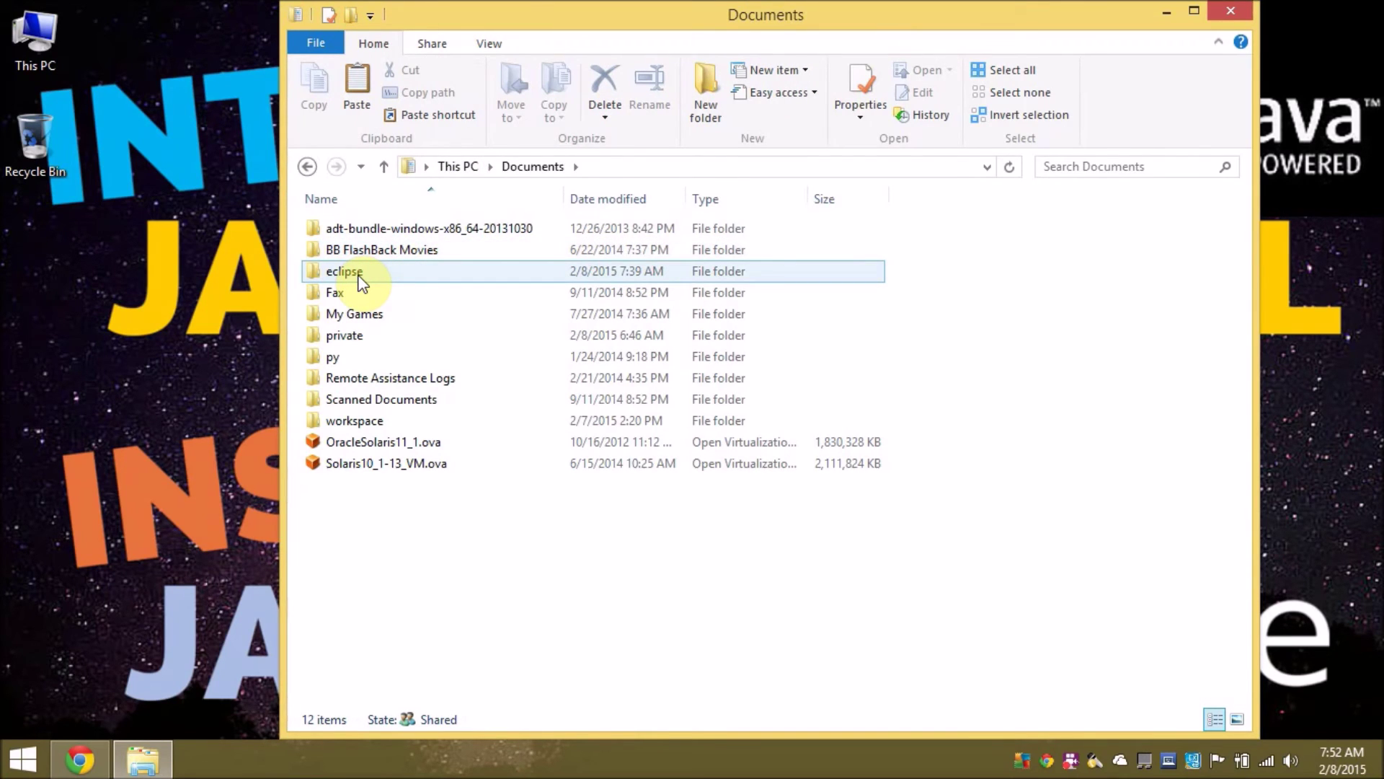
{"action": "double_click", "coordinate": [351, 273]}
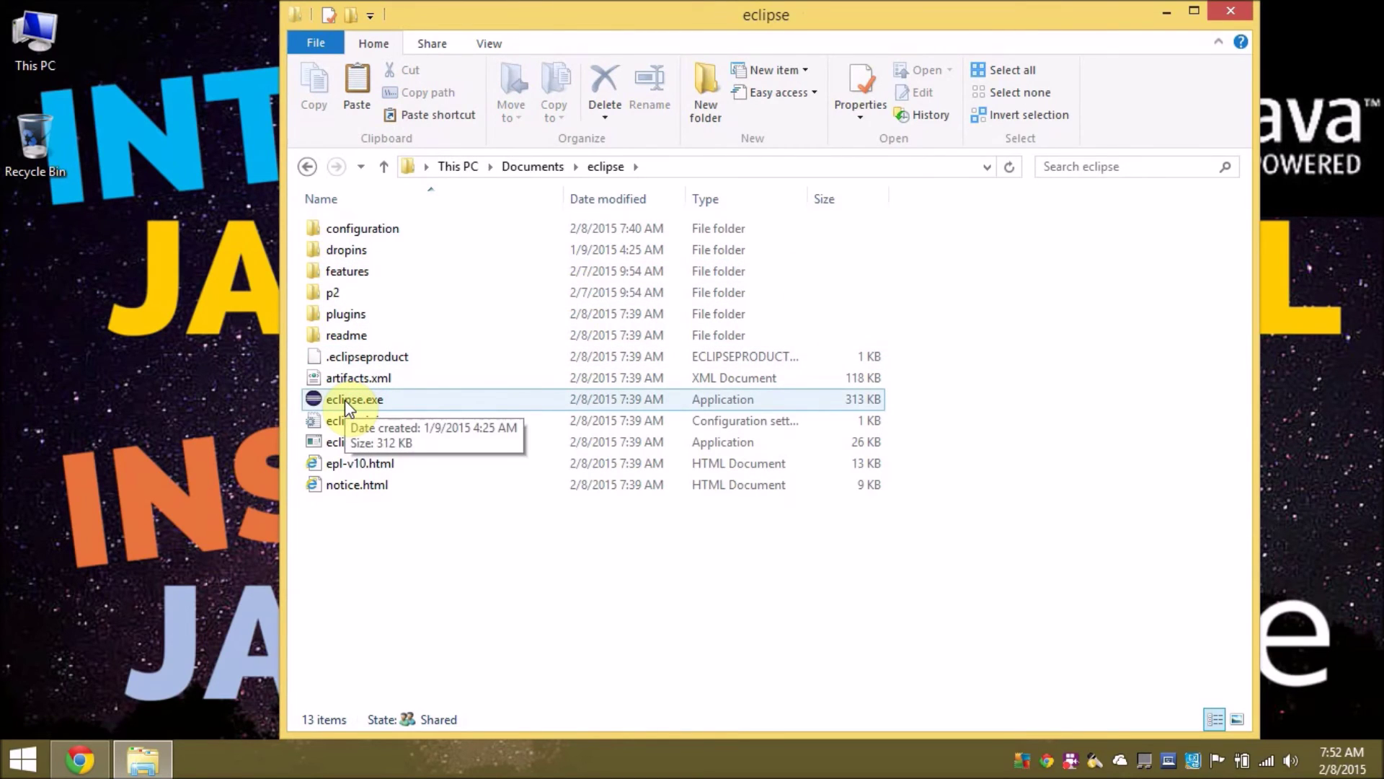
{"action": "right_click", "coordinate": [344, 400]}
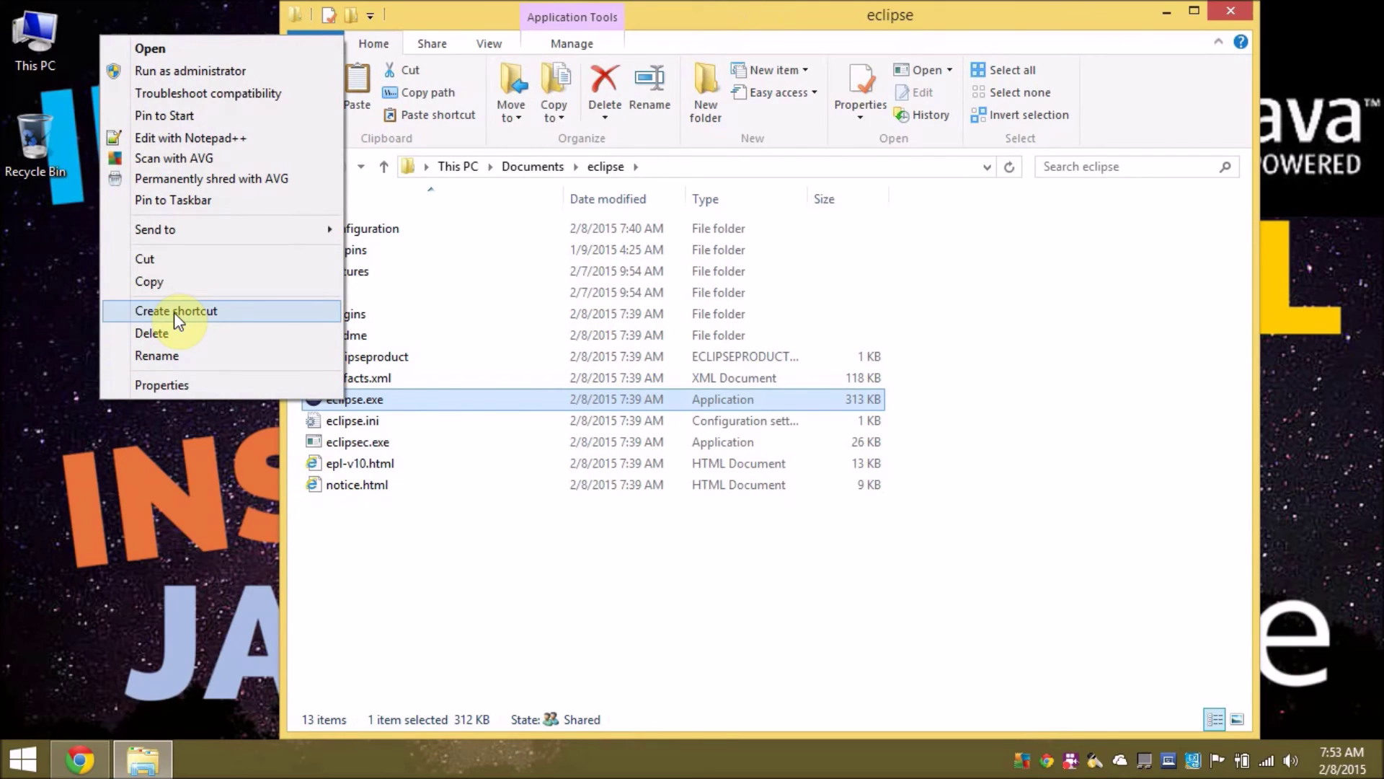
{"action": "left_click", "coordinate": [174, 312]}
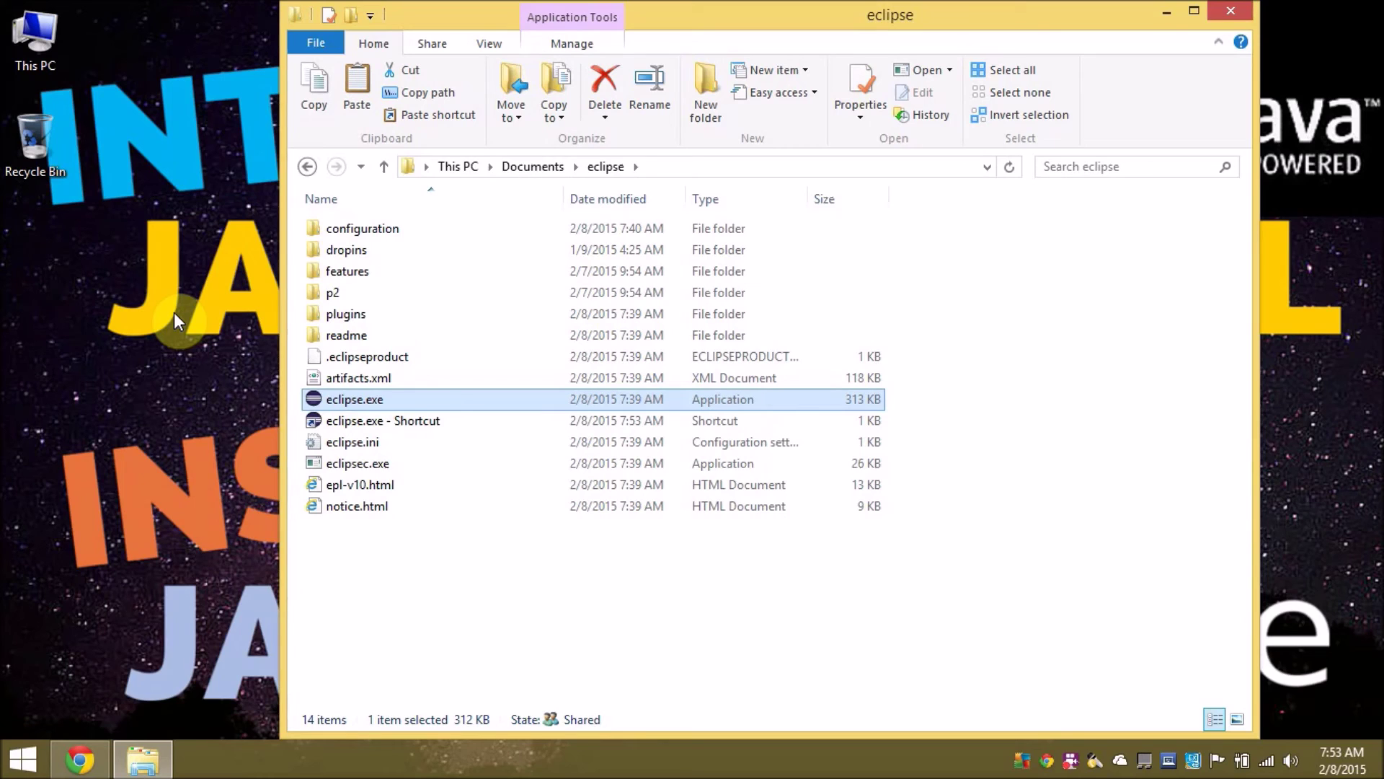
- Send a shortcut of eclipse.exe to the desktop and close the folder window
{"action": "right_click", "coordinate": [359, 403]}
{"action": "mouse_move", "coordinate": [220, 233]}
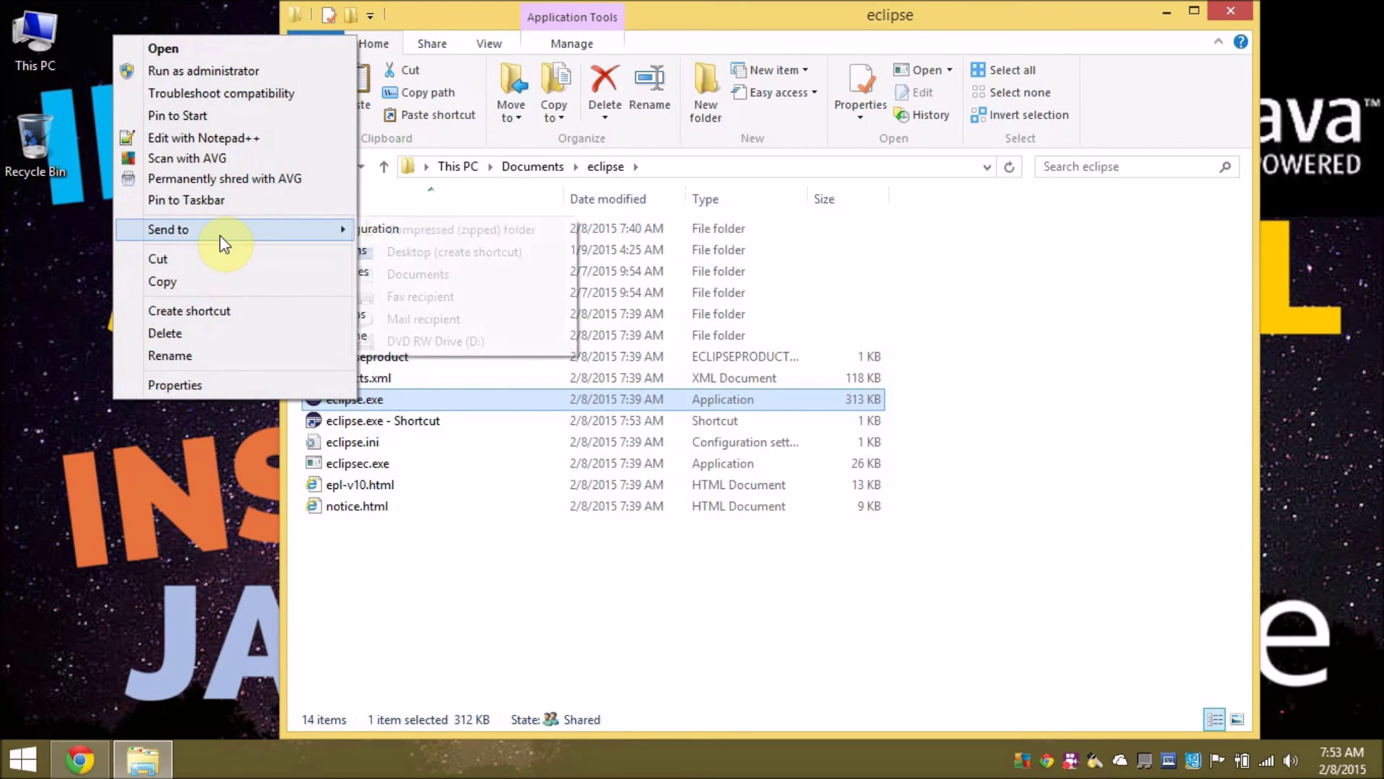
{"action": "left_click", "coordinate": [450, 253]}
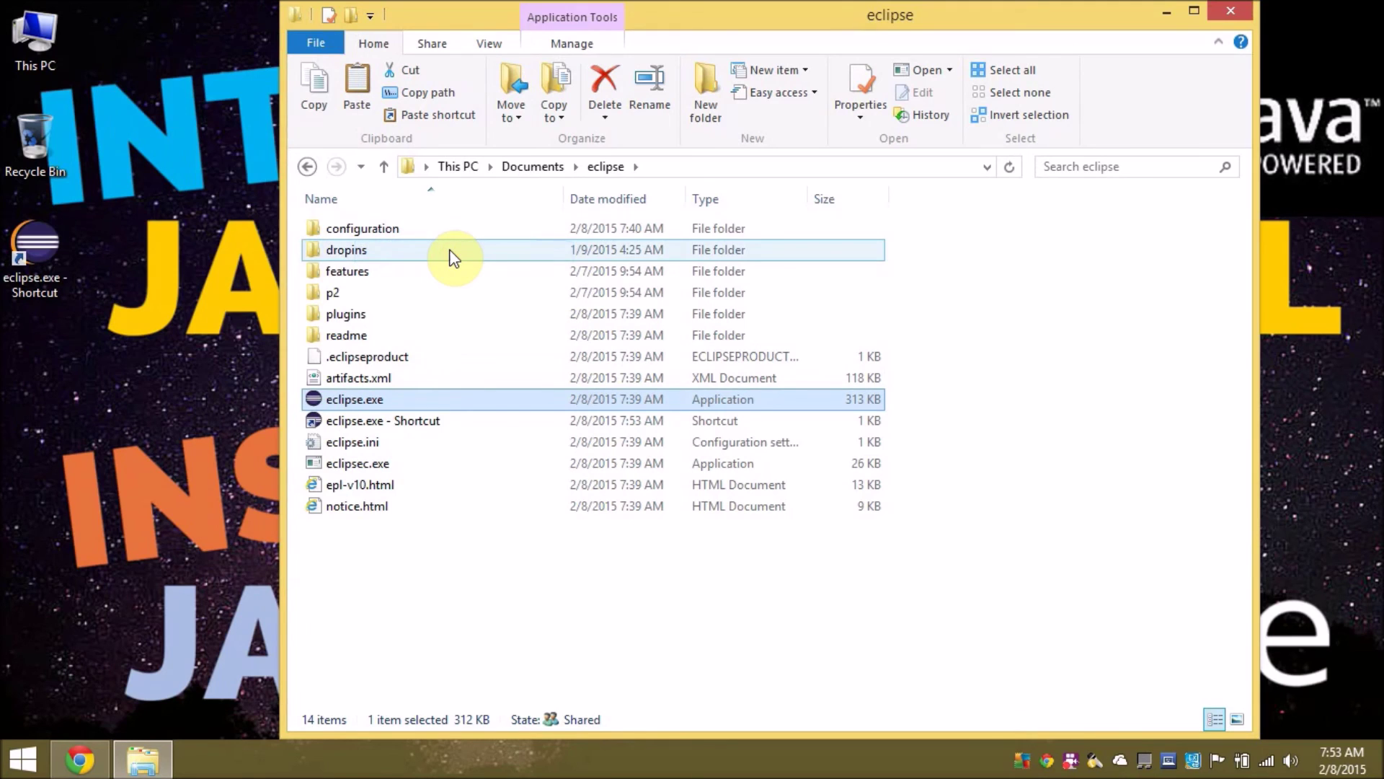
{"action": "left_click", "coordinate": [1227, 10]}
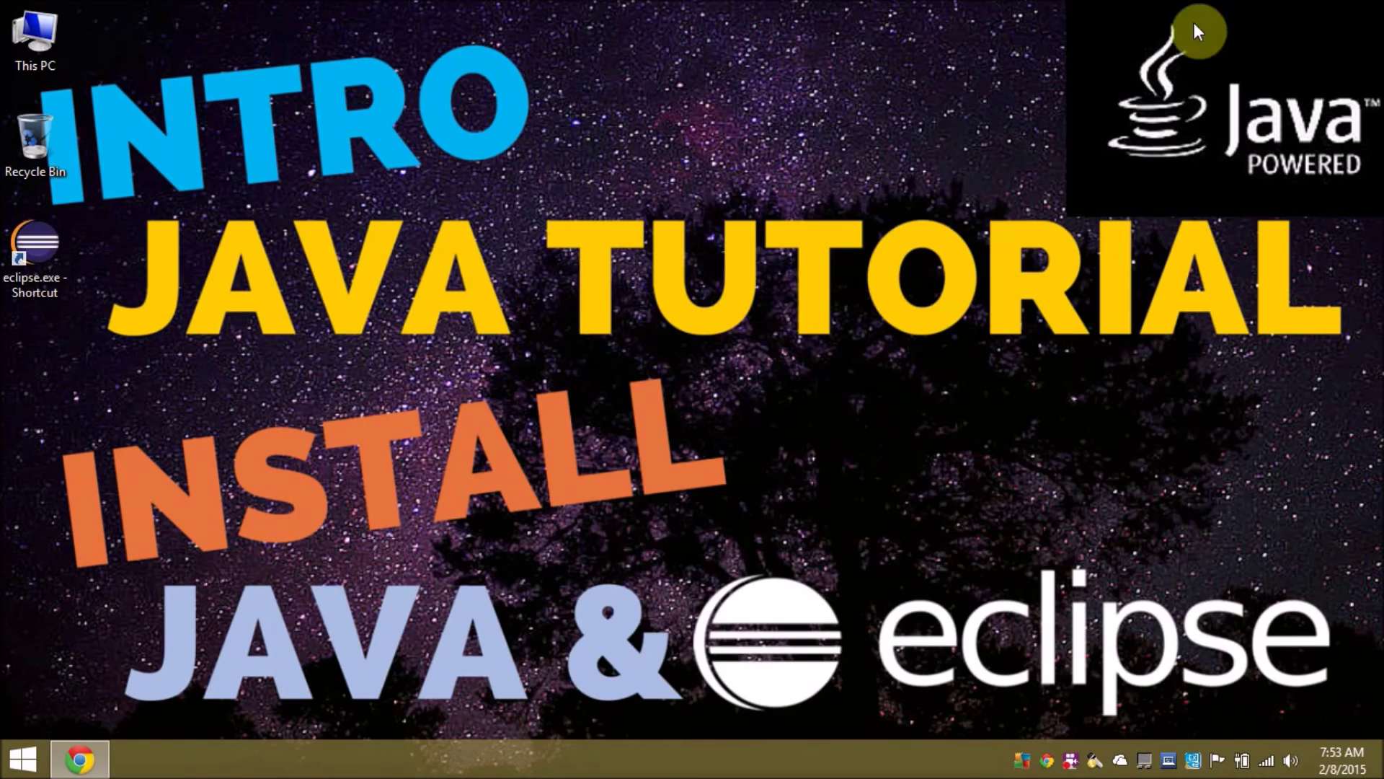
- Launch Eclipse from its desktop shortcut and open the "Create a Hello World application" tutorial
{"action": "double_click", "coordinate": [37, 242]}
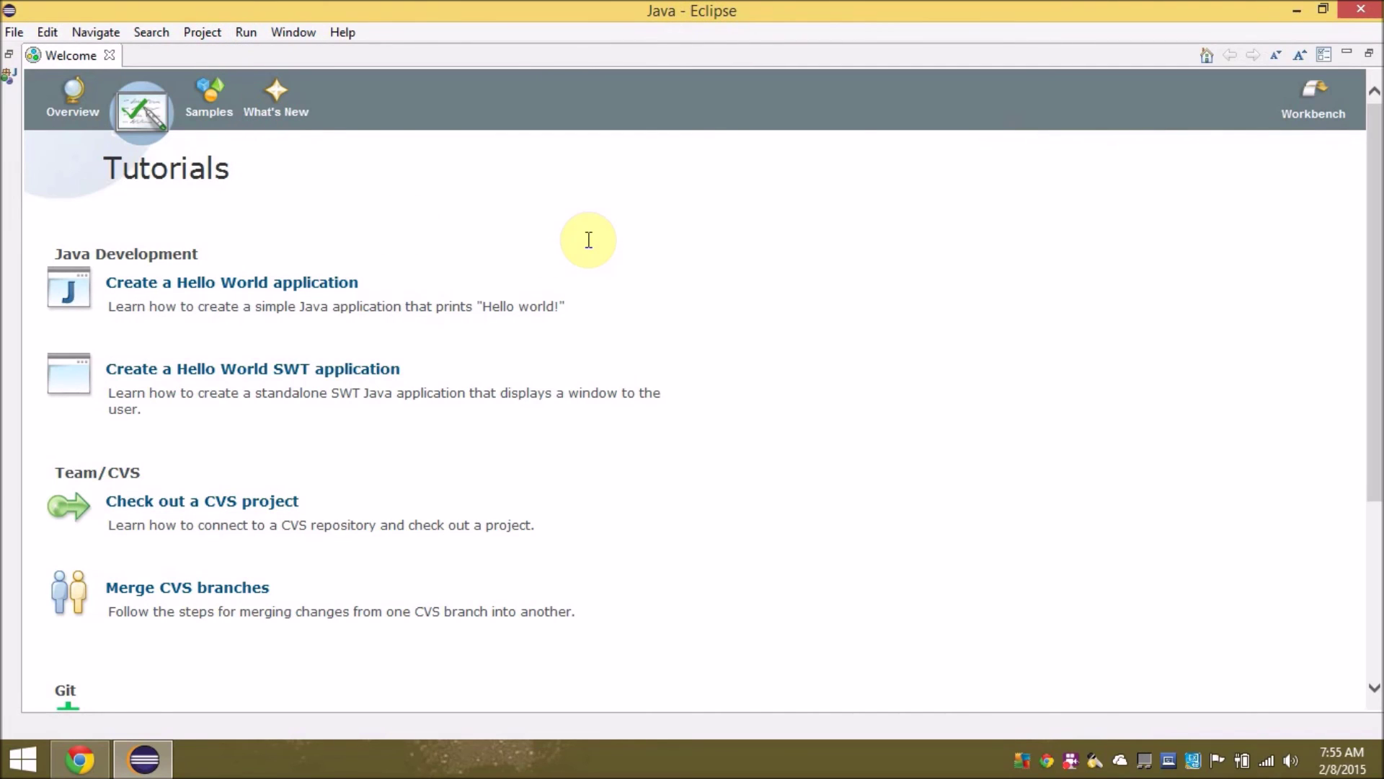
{"action": "left_click", "coordinate": [249, 283]}
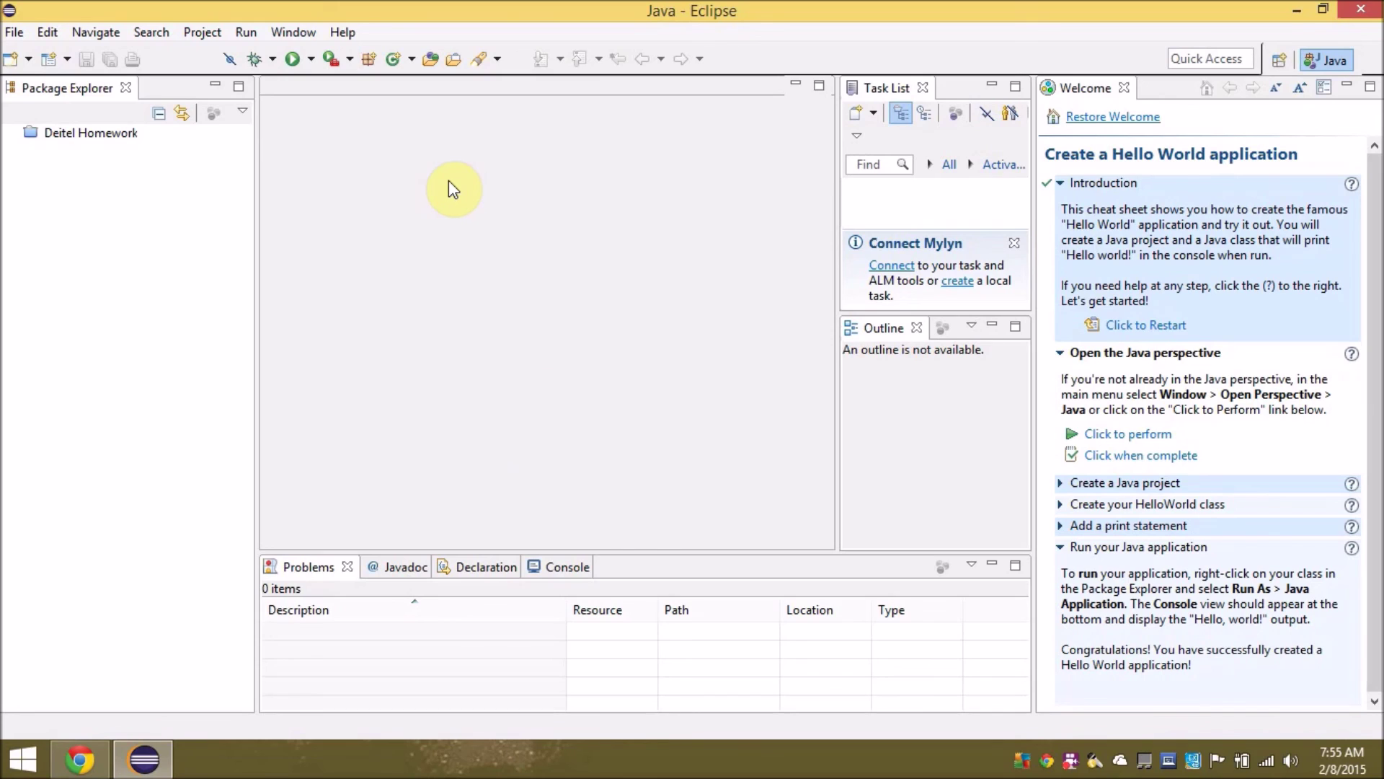
- Look at the Console view of the Java workbench and return to the Problems view
{"action": "left_click", "coordinate": [556, 568]}
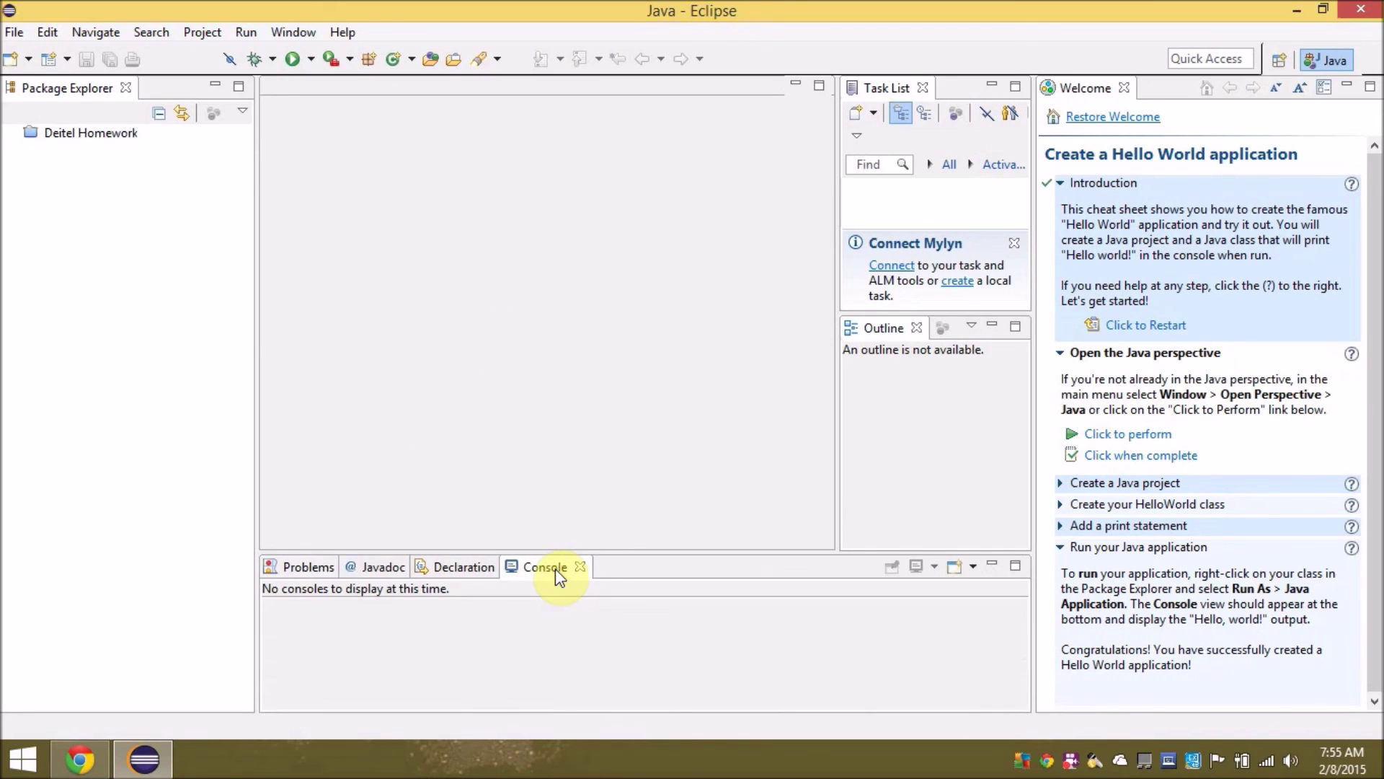
{"action": "left_click", "coordinate": [292, 566]}
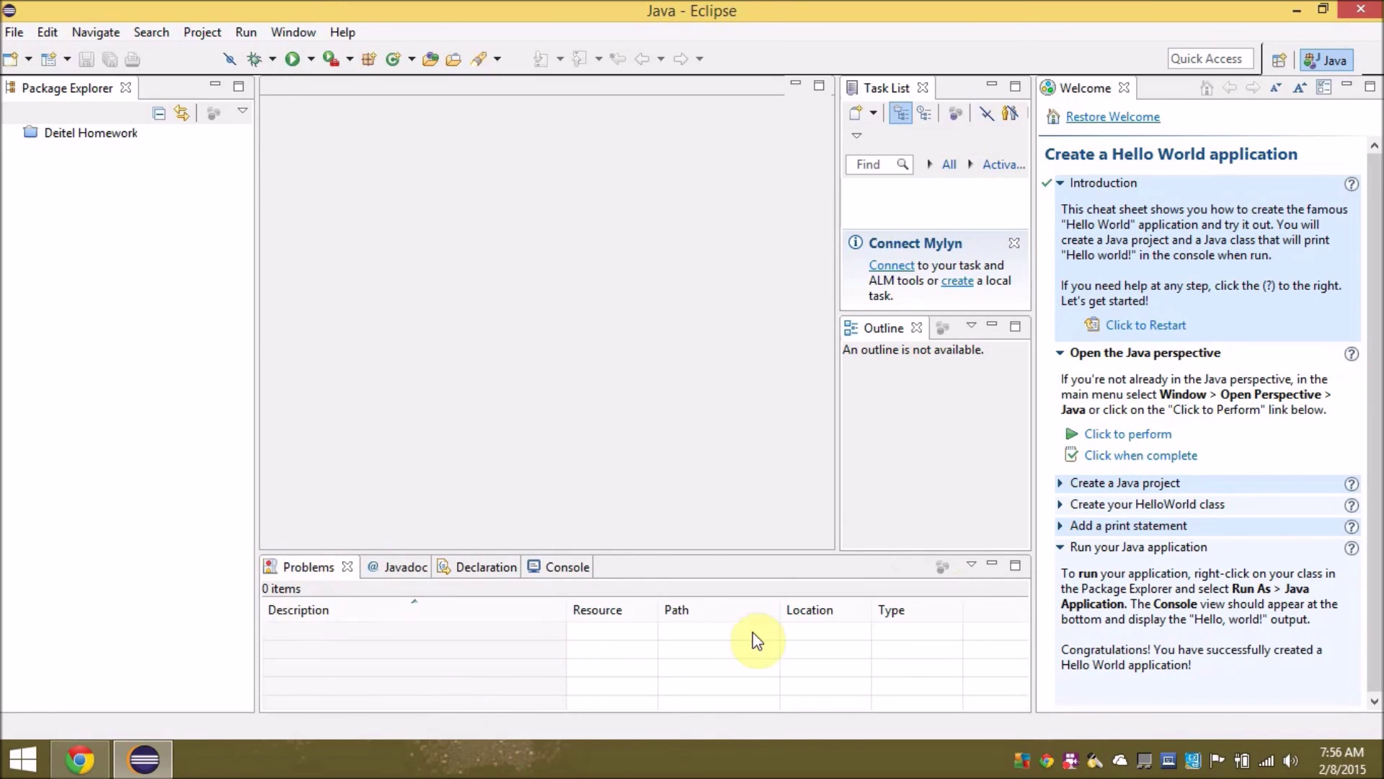